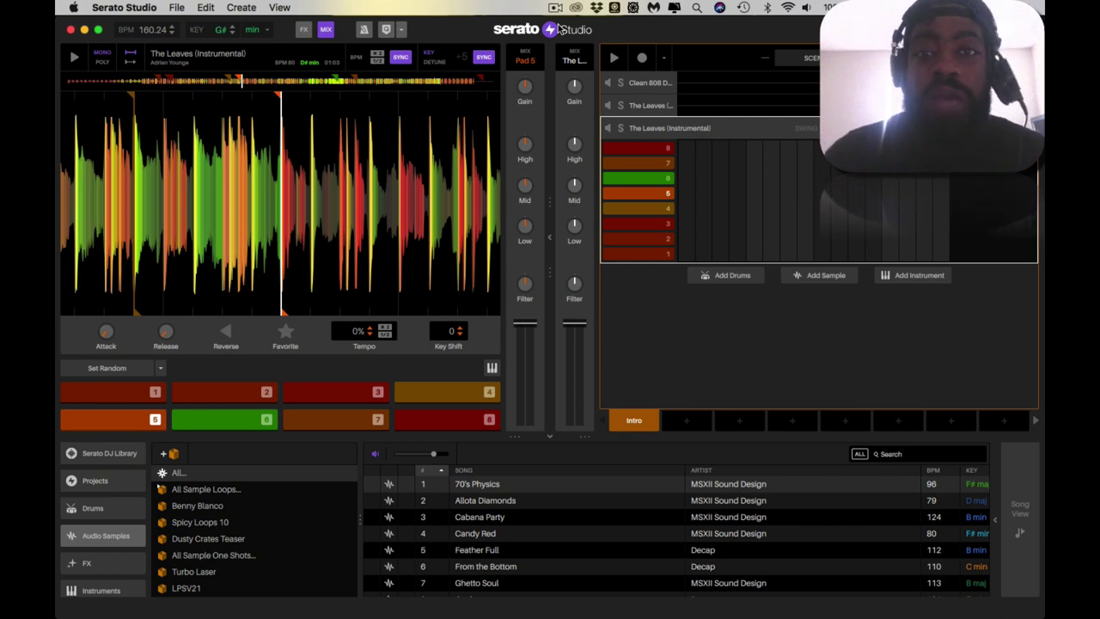
Step: Audition the sample chops on pads 2, 4 and 5 of The Leaves (Instrumental)
key(2)
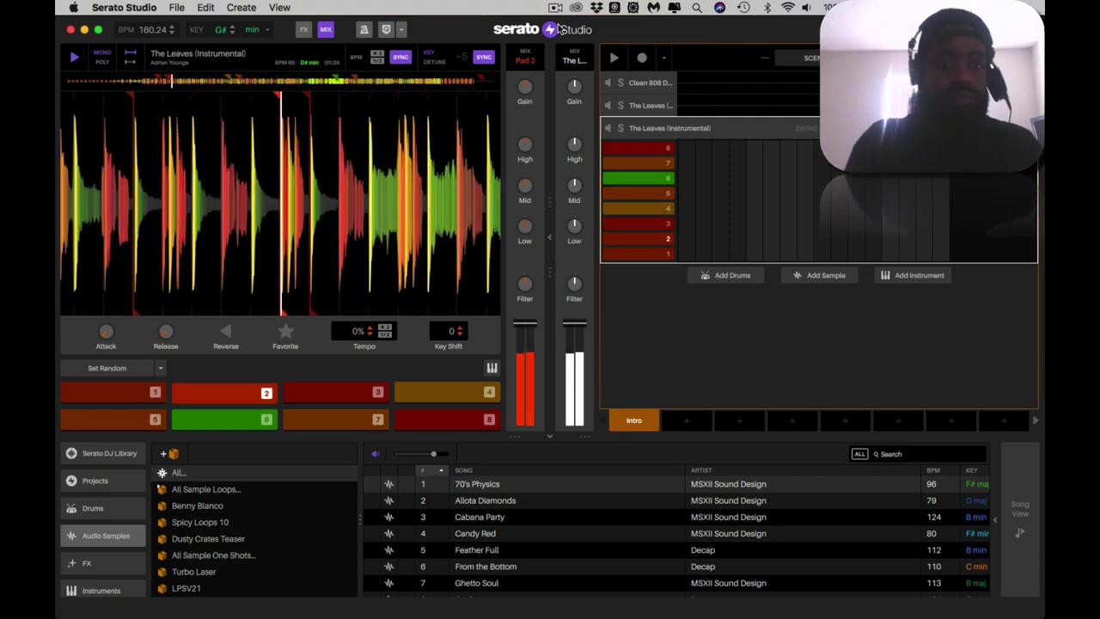
key(5)
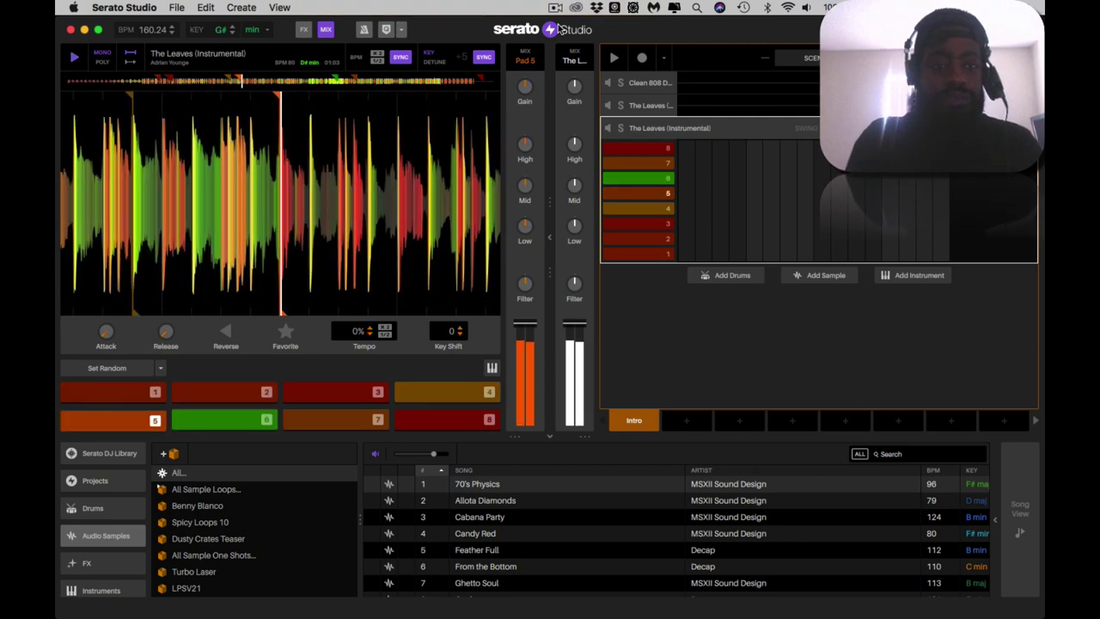
key(space)
key(2)
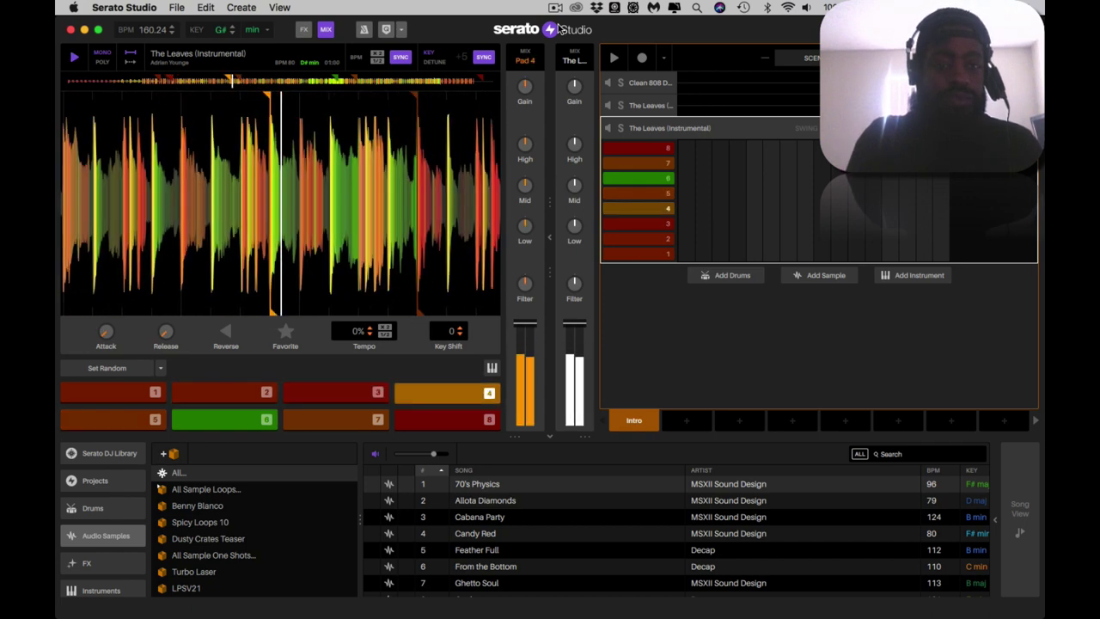
Step: Mark the chops on pads 2, 3 and 5 as favorites
click(288, 334)
key(3)
click(289, 334)
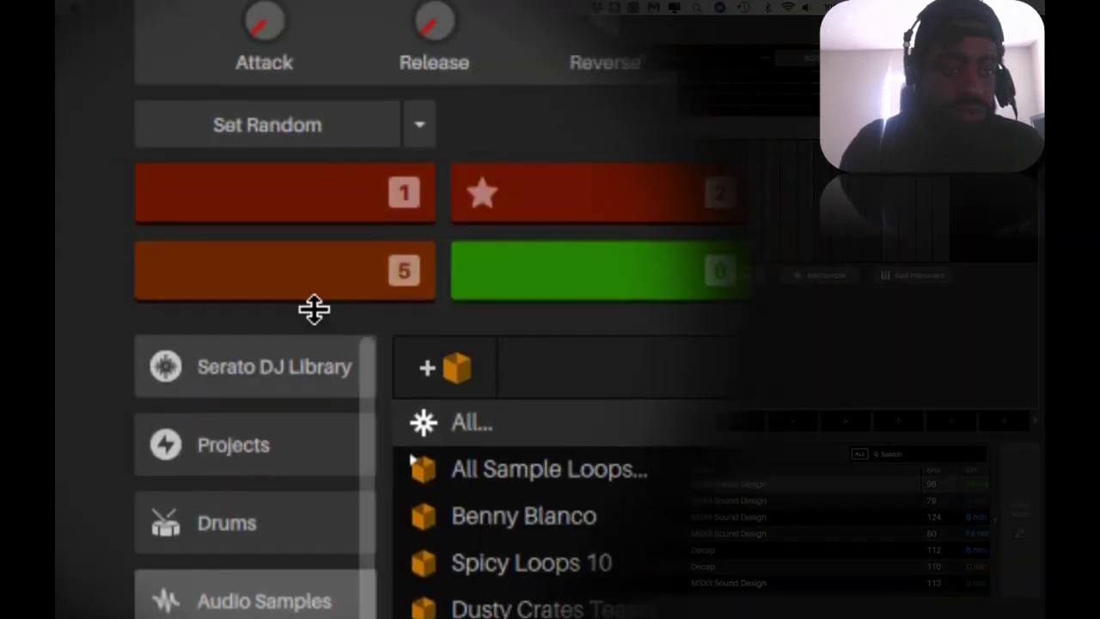
click(320, 292)
click(763, 31)
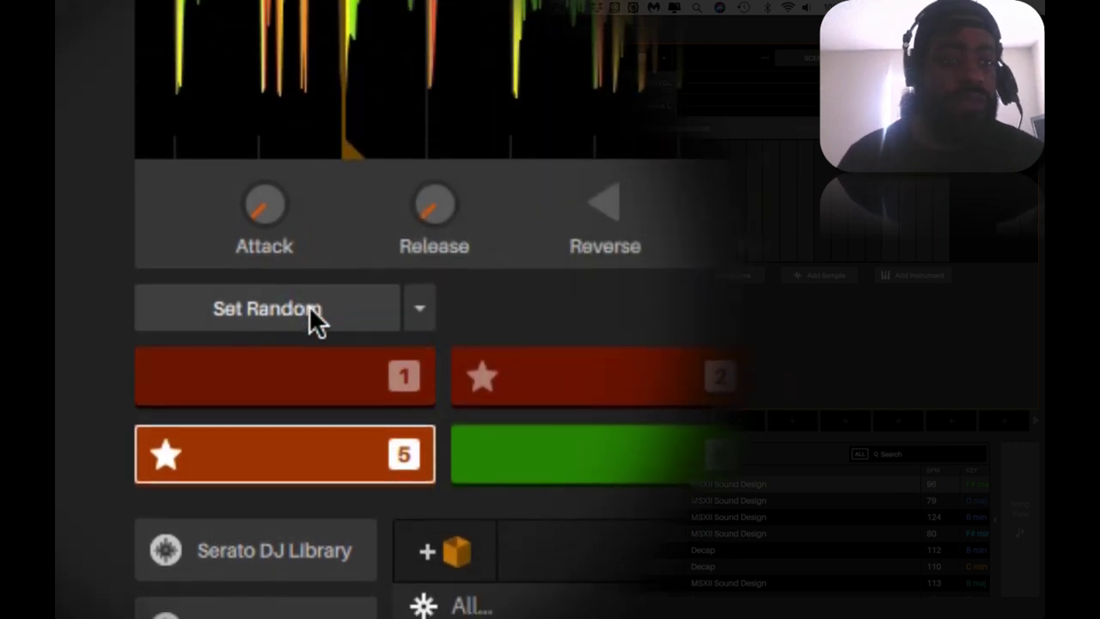
Step: Set random cue points for the non-favorite pads and audition pads 1, 2 and 4
click(307, 311)
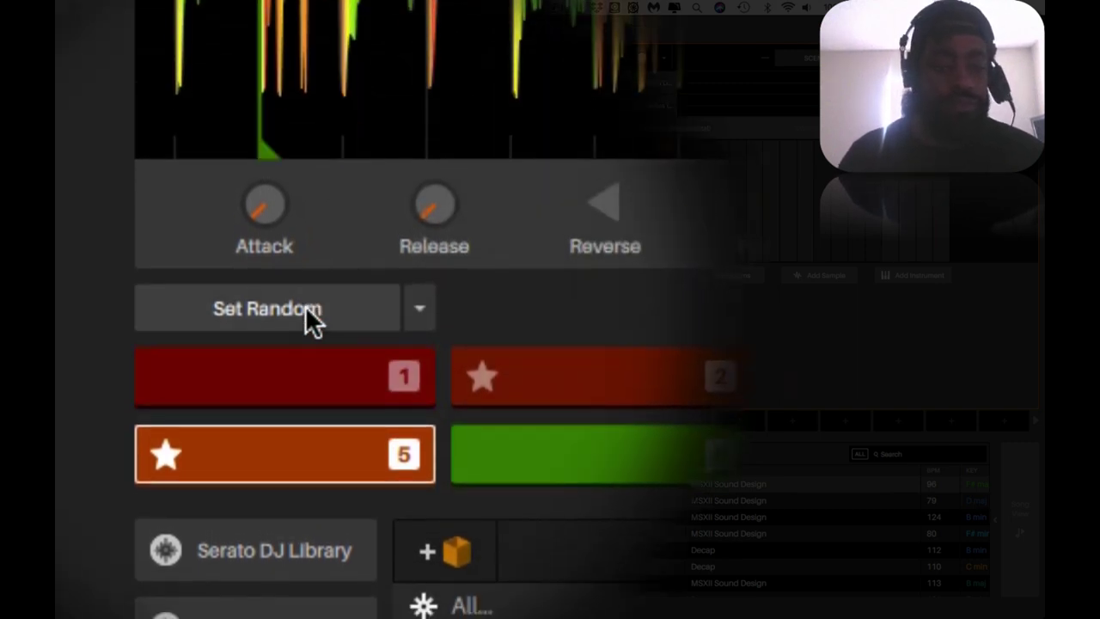
key(1)
key(2)
key(4)
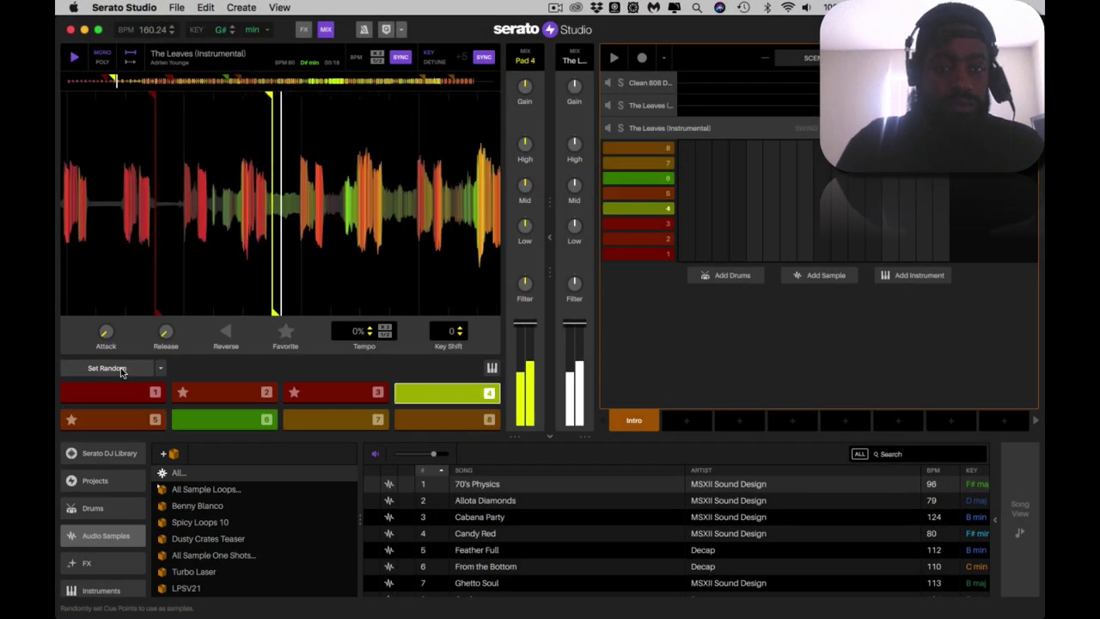
key(space)
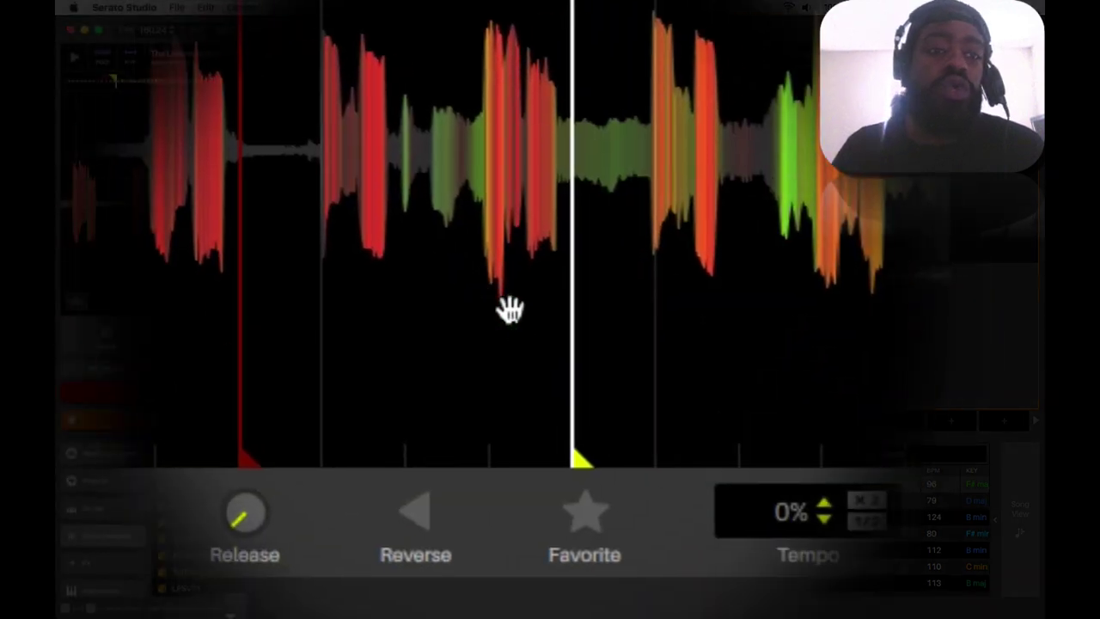
click(411, 308)
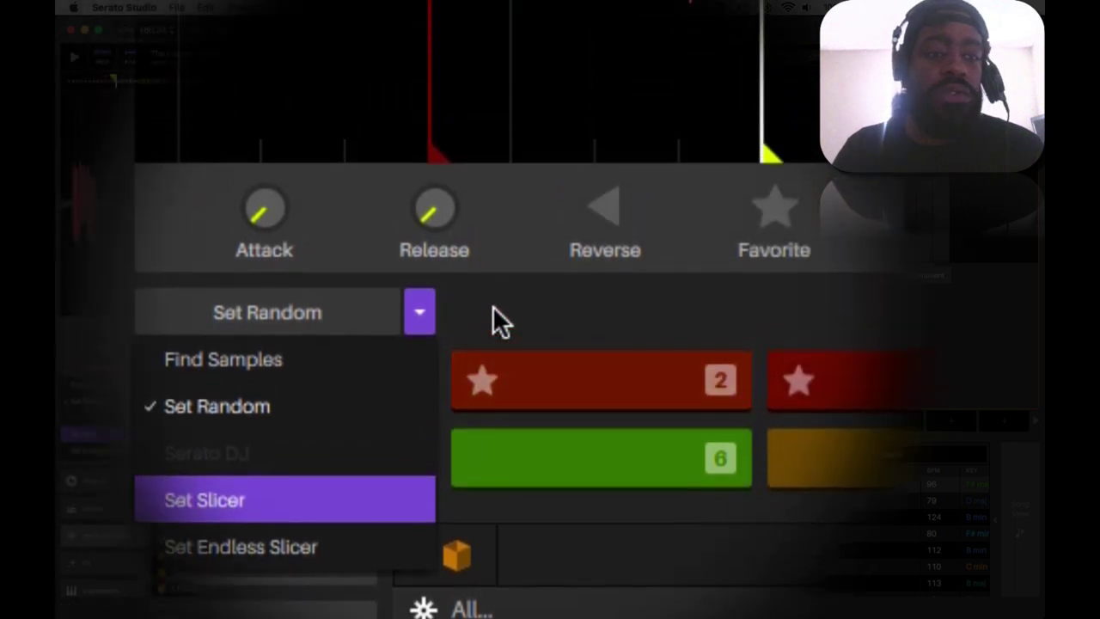
click(493, 307)
mouse_move(436, 210)
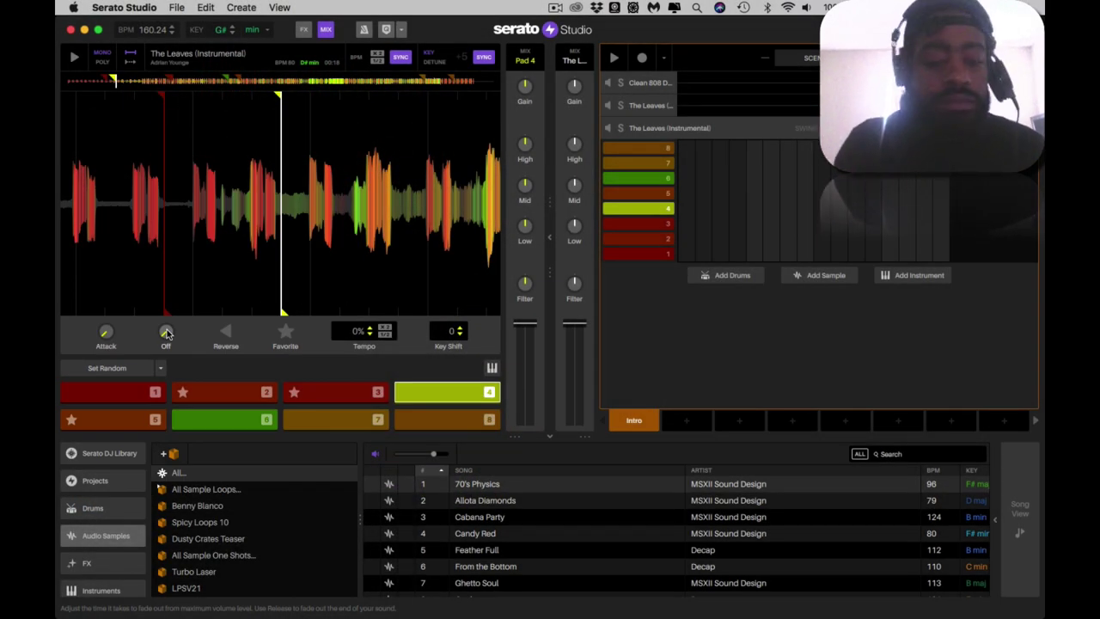
Step: Audition the chops on pads 1, 7, 8, 6 and 4, and stop playback
key(1)
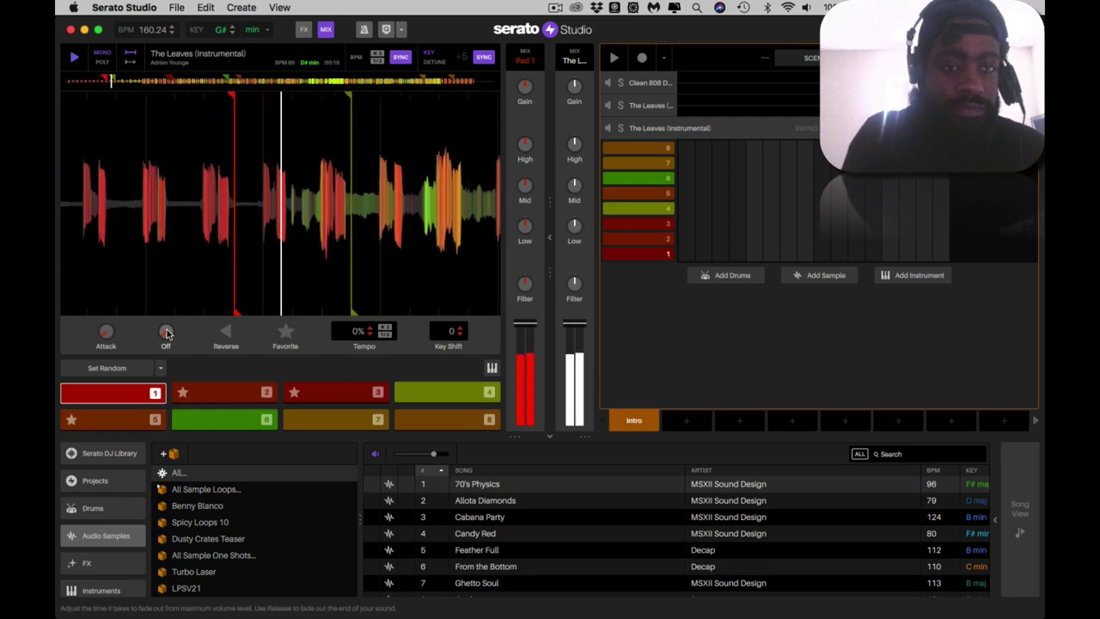
key(7)
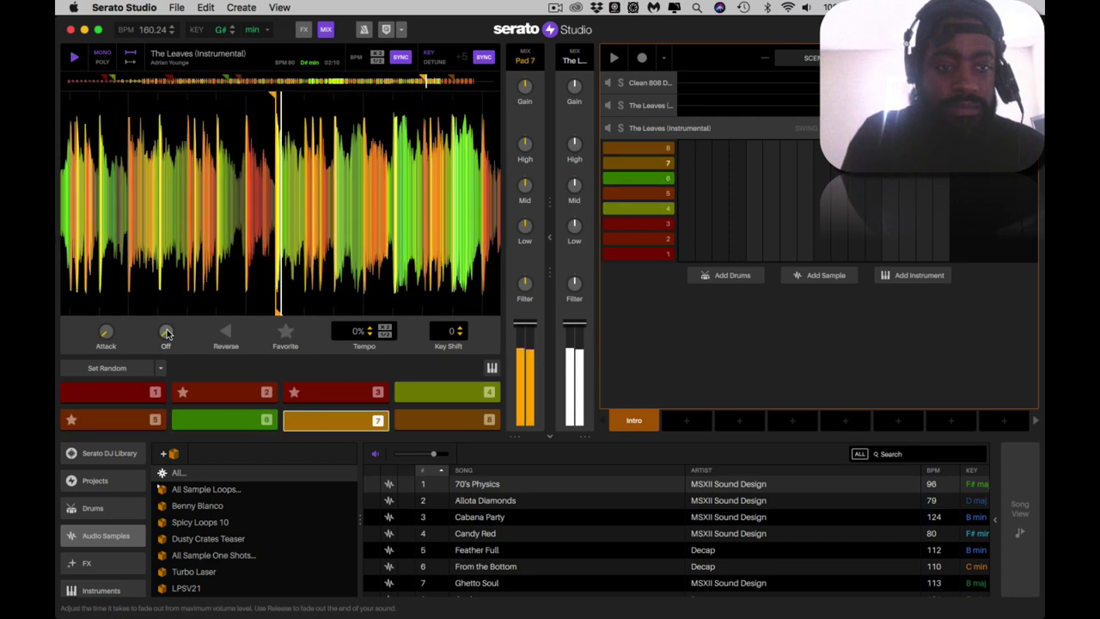
key(8)
key(6)
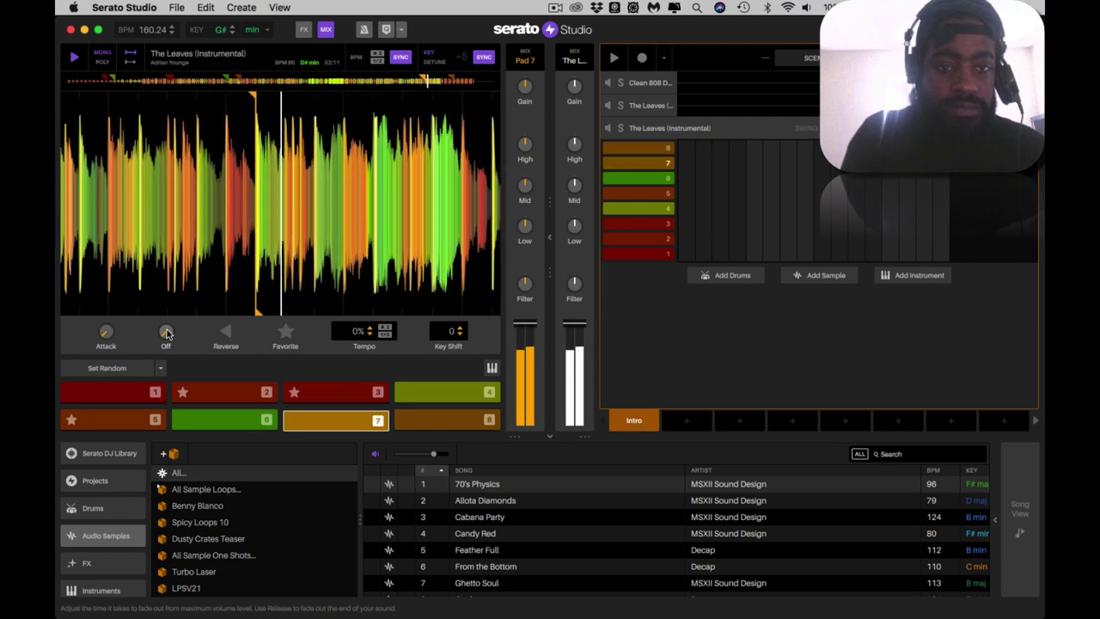
key(4)
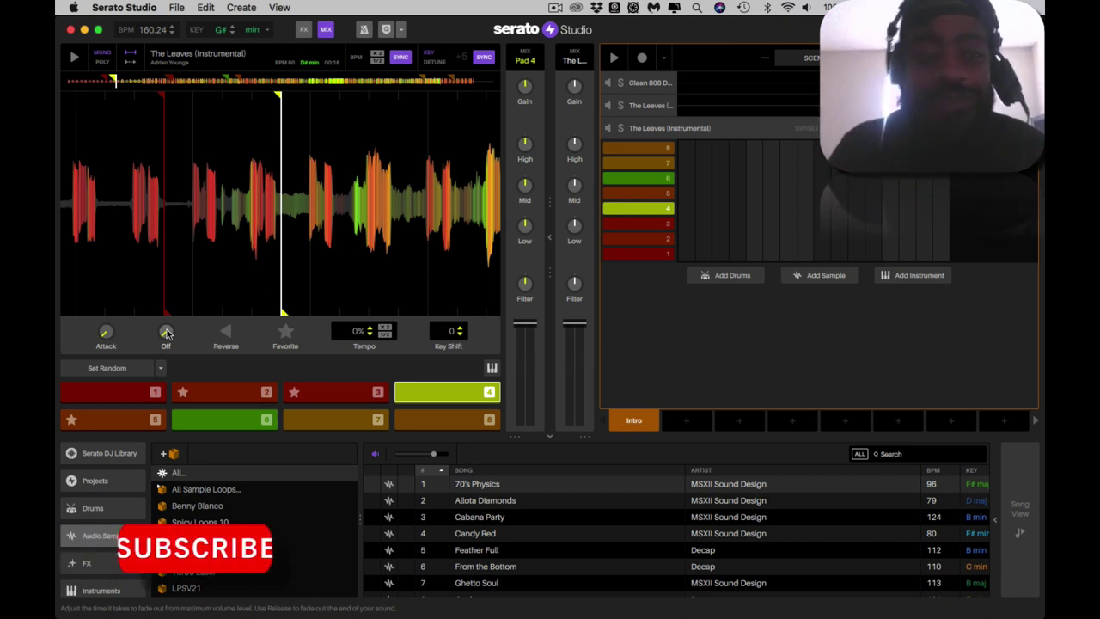
key(space)
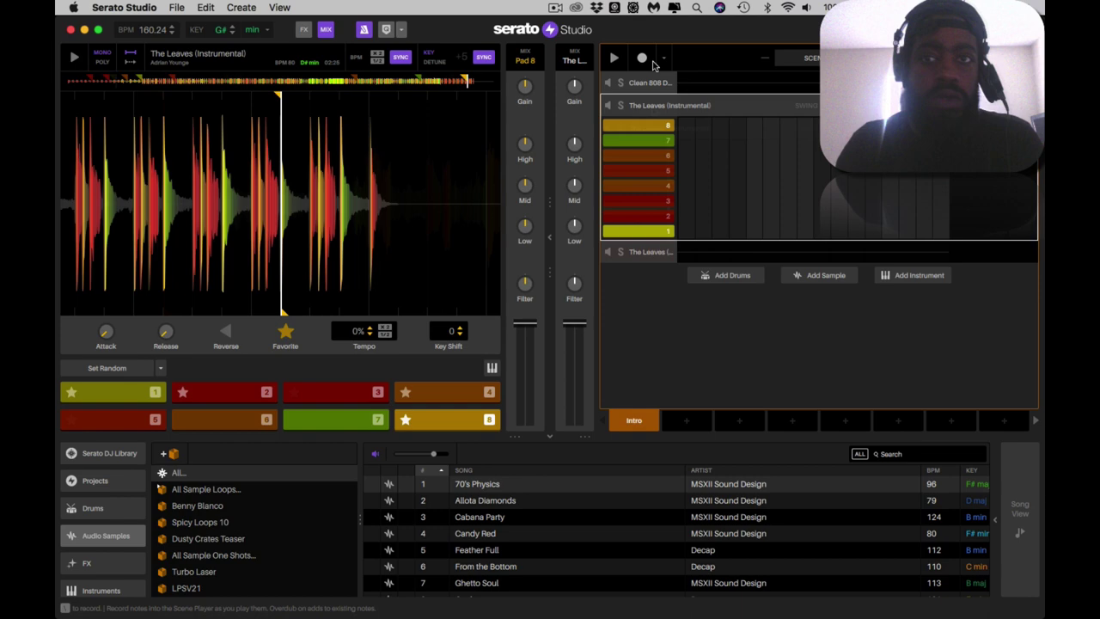
Step: Record pad 8 into the second deck's sequence in the Intro scene and reverse its playback
click(642, 58)
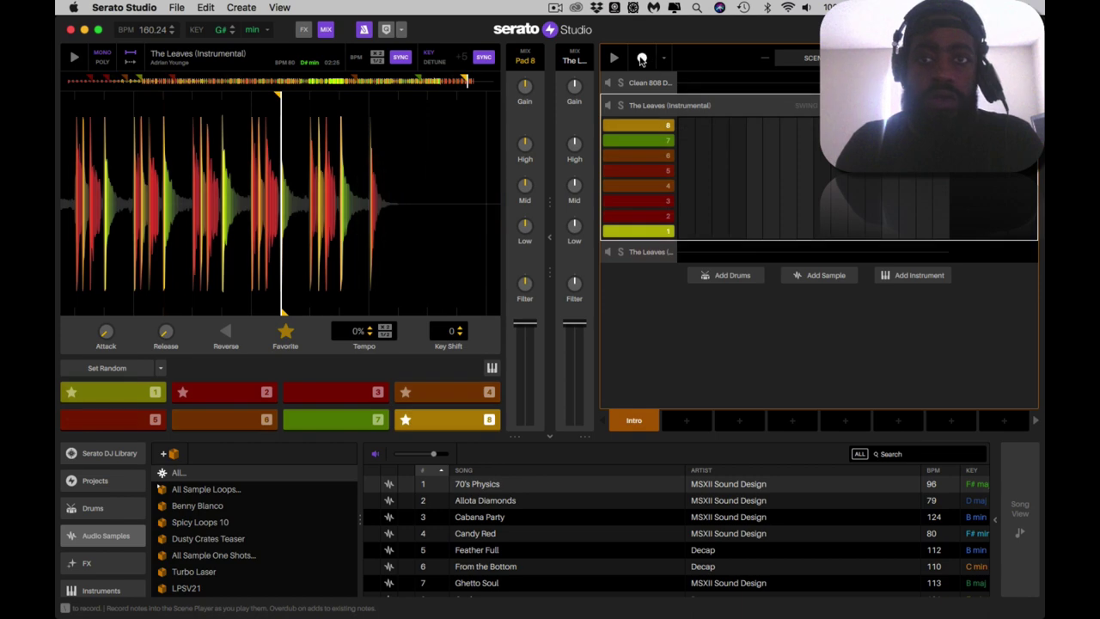
key(8)
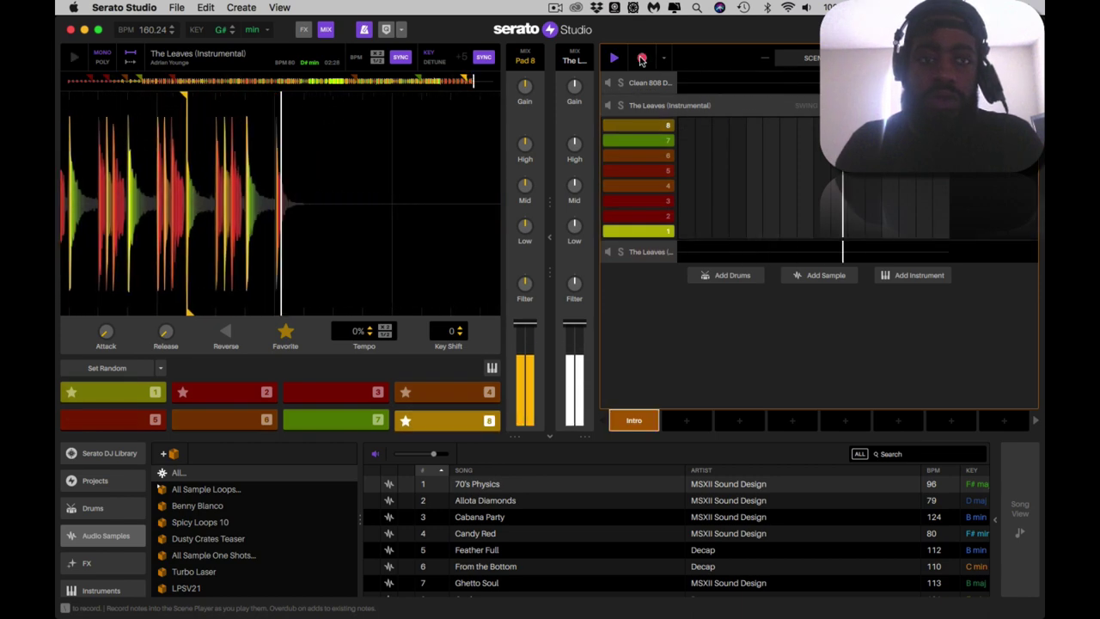
click(642, 58)
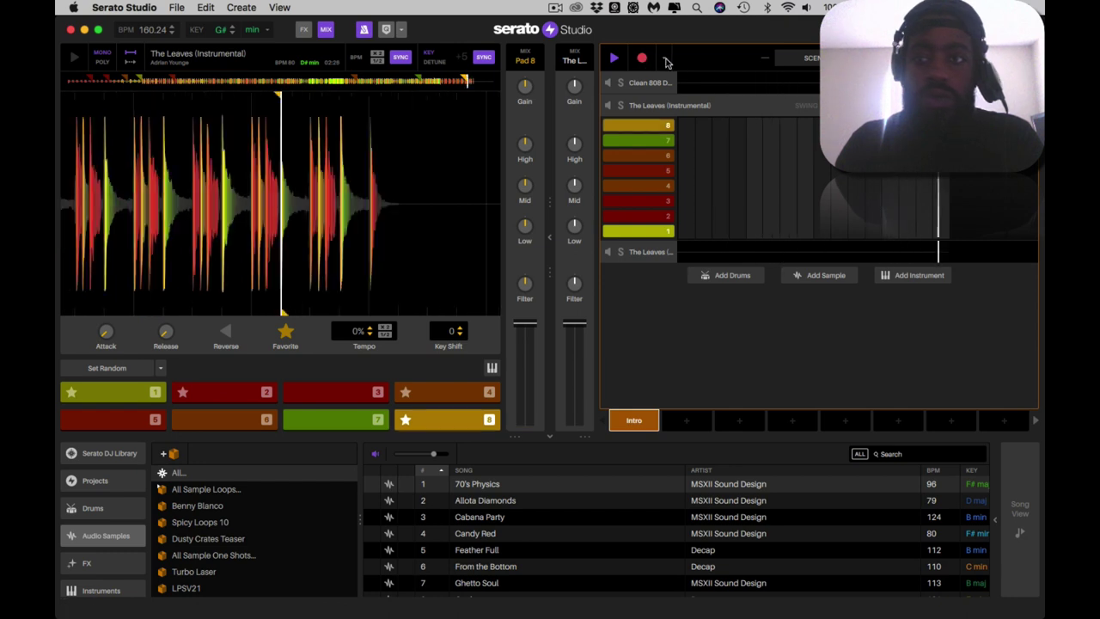
key(space)
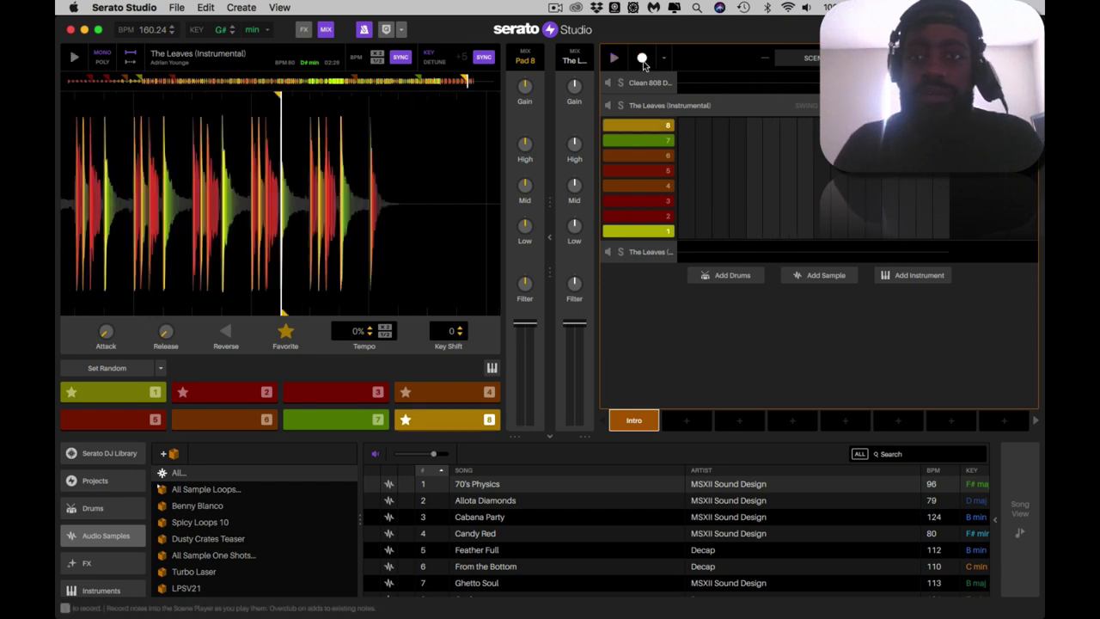
click(642, 59)
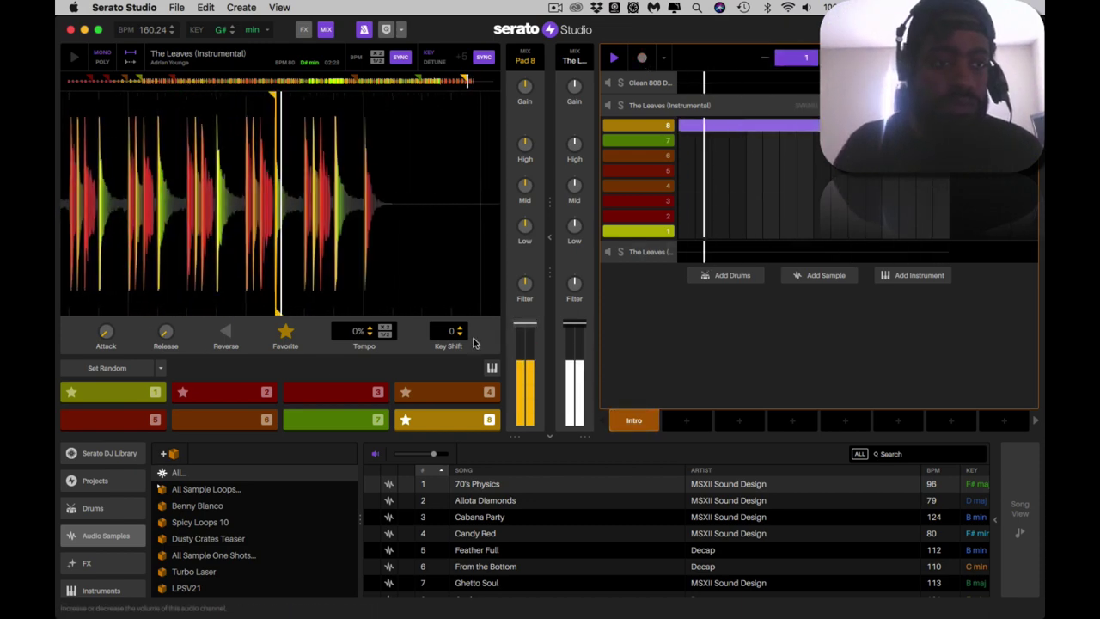
click(226, 334)
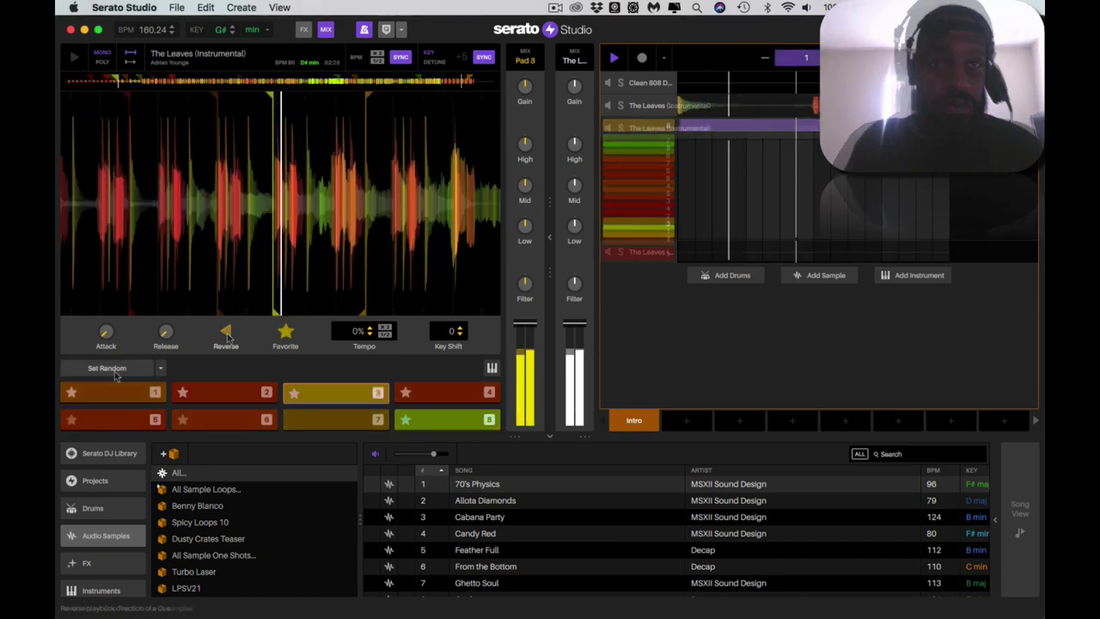
Step: Set new random cue points for the non-favorite pads of the third deck
click(110, 369)
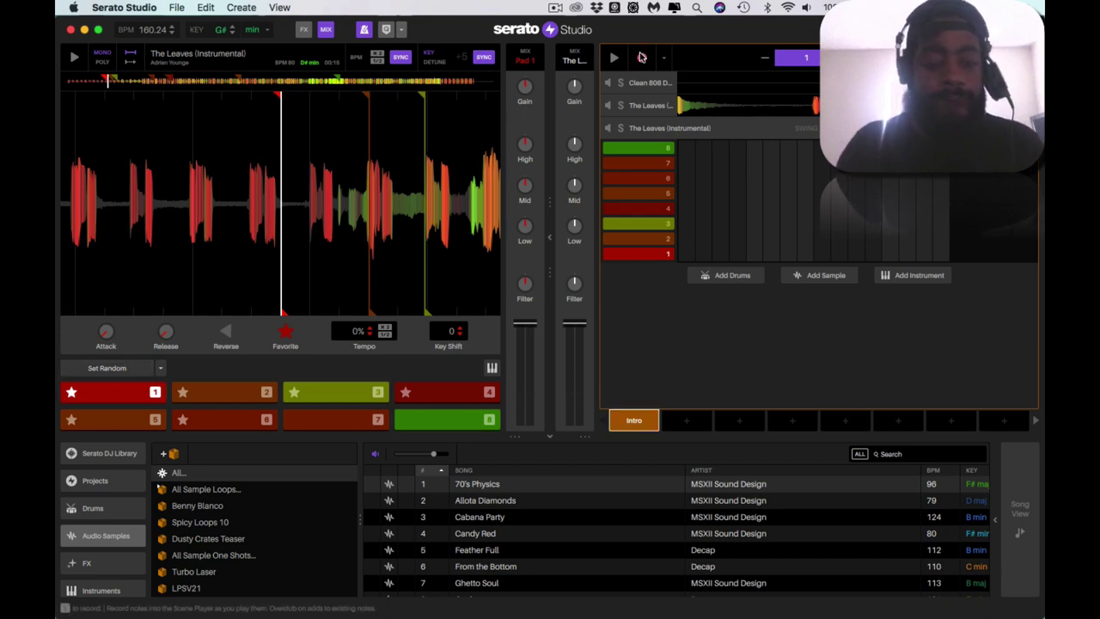
Step: Try recording a pattern with pads 3 and 4 on the third deck, and clear its sequence
key(1)
key(3)
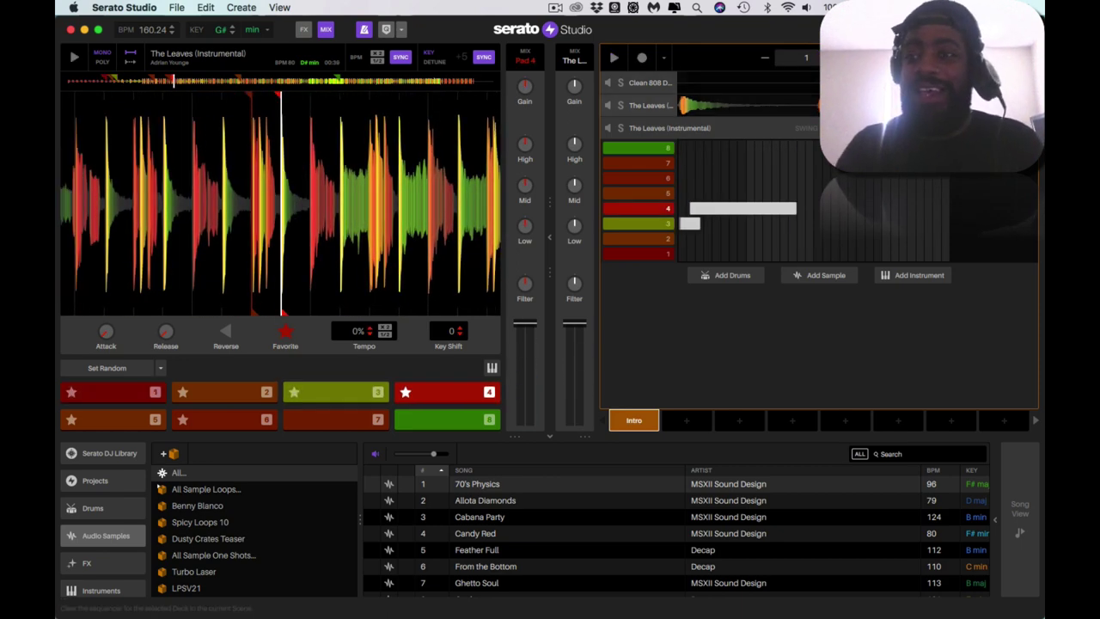
click(1020, 128)
Step: Audition the chops on pads 1, 2 and 3 of the third deck
key(1)
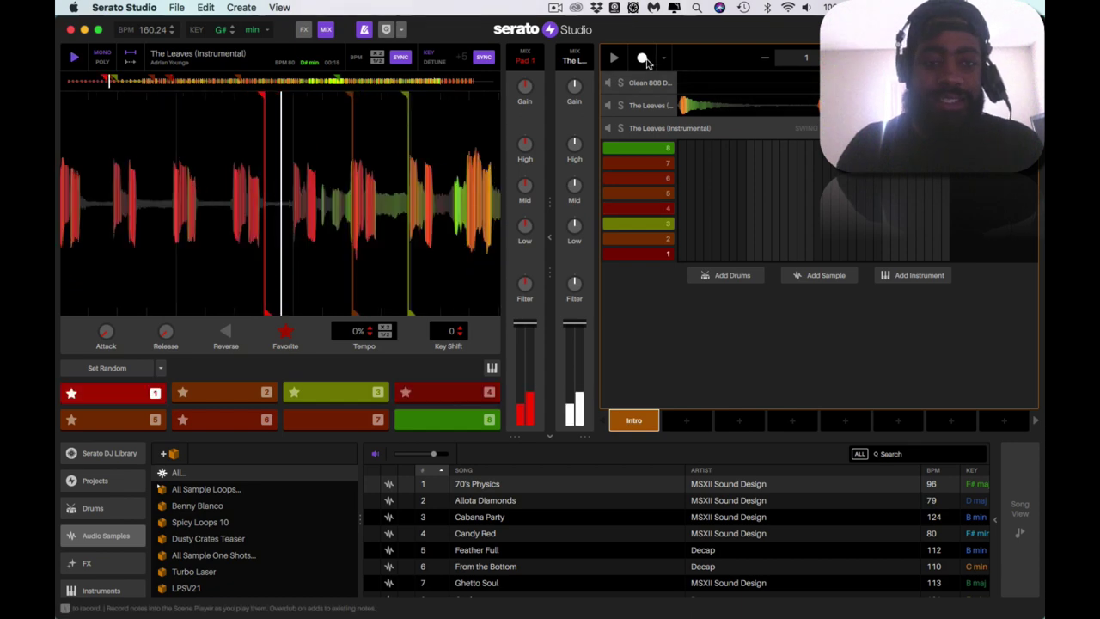
key(2)
key(2)
key(3)
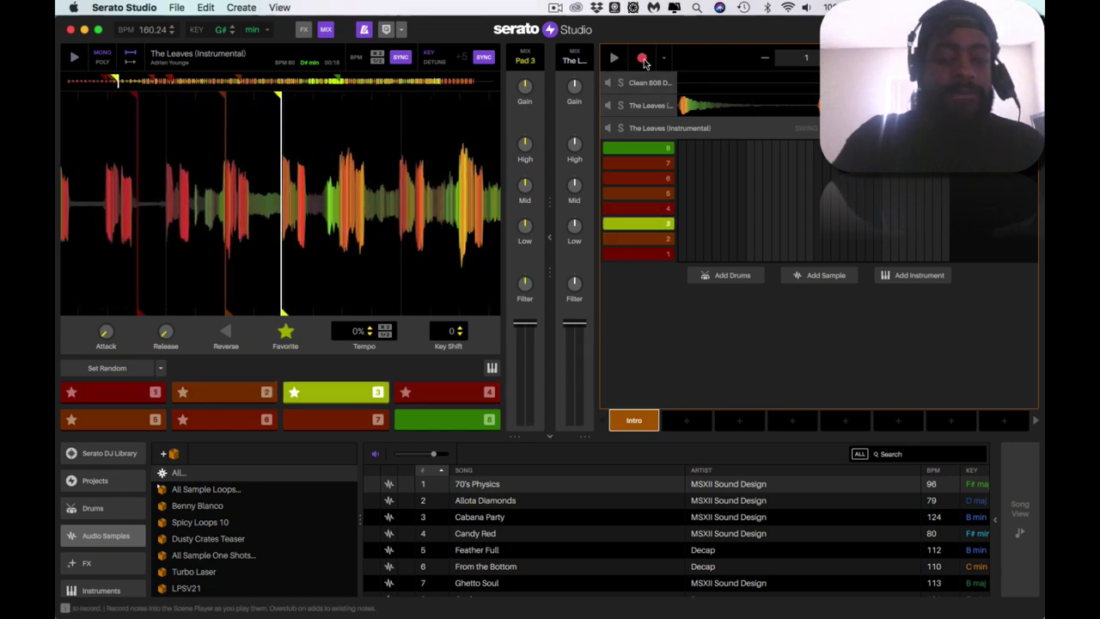
Step: Try recording a take with pads 1, 2 and 3 on the third deck, and discard the recorded notes
key(1)
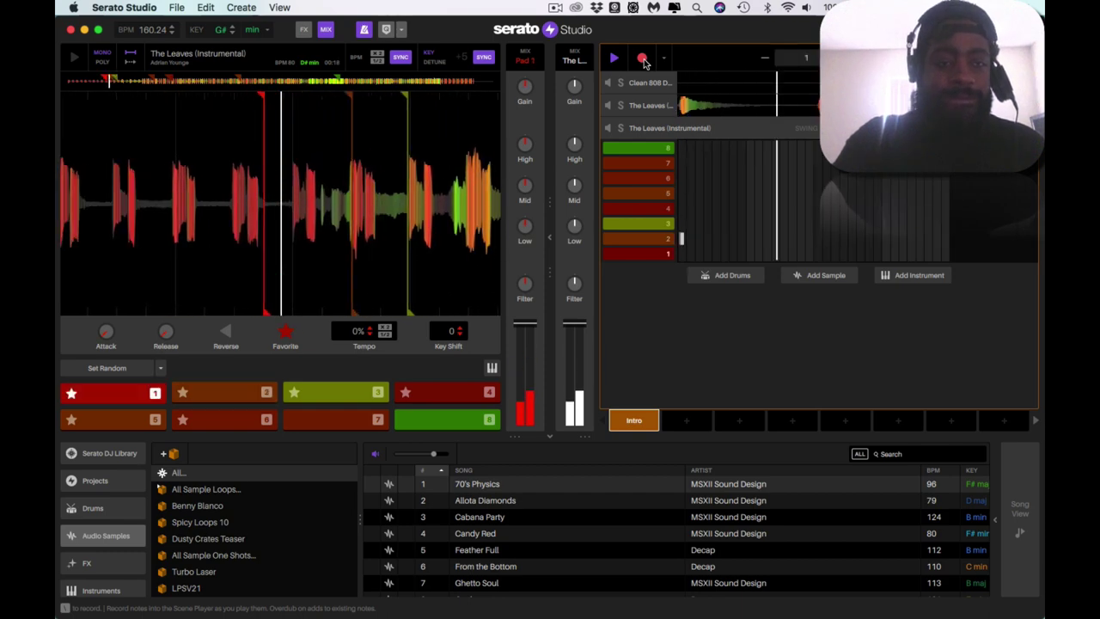
key(2)
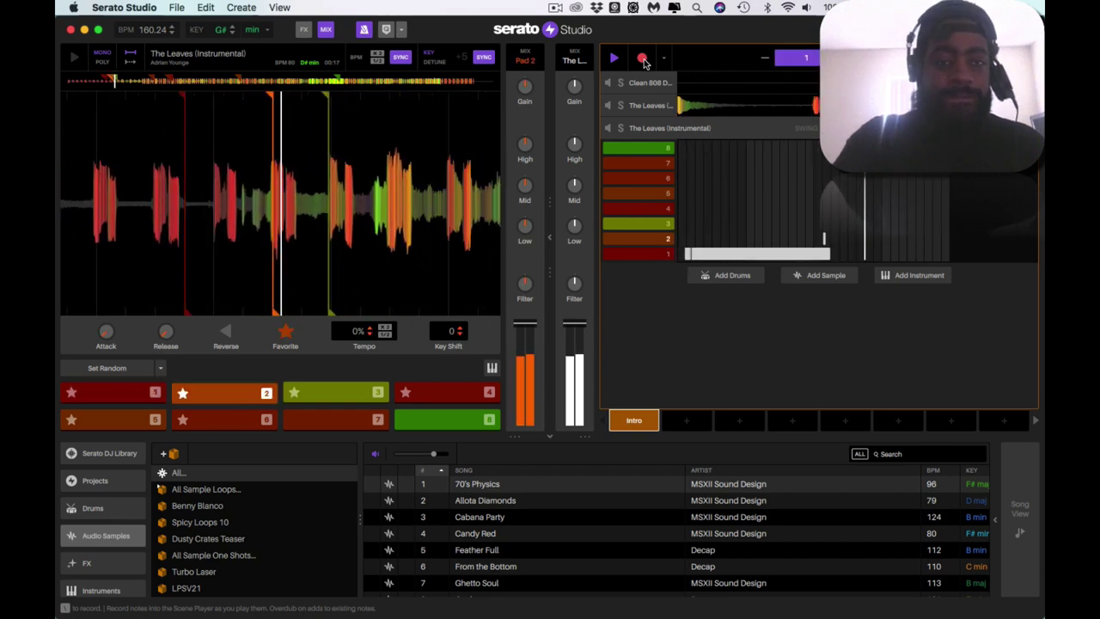
key(3)
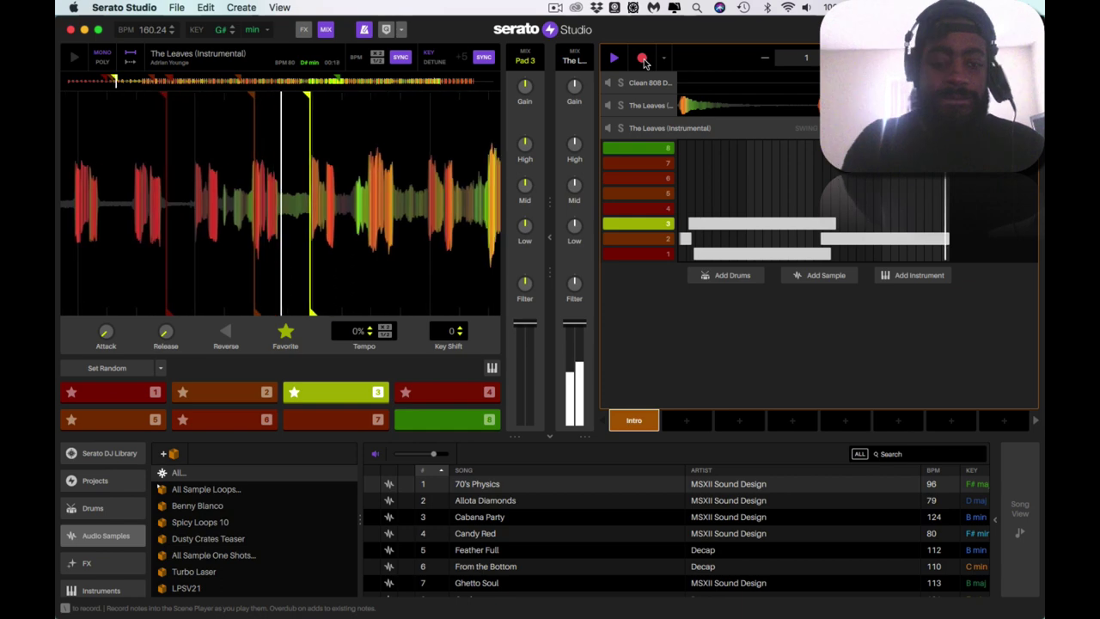
click(643, 59)
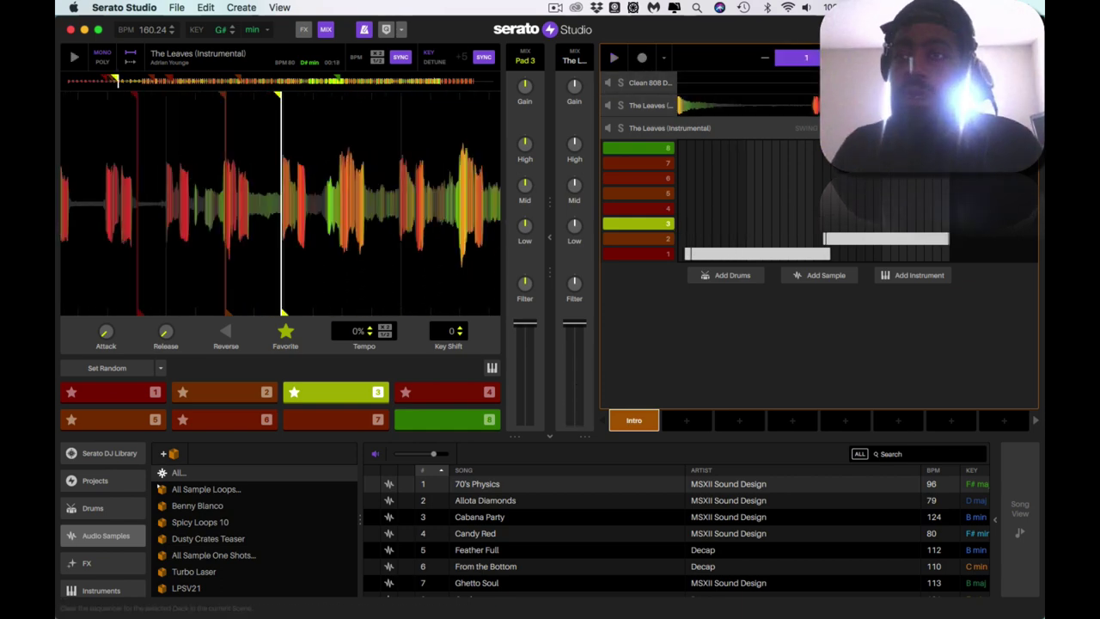
key(super+z)
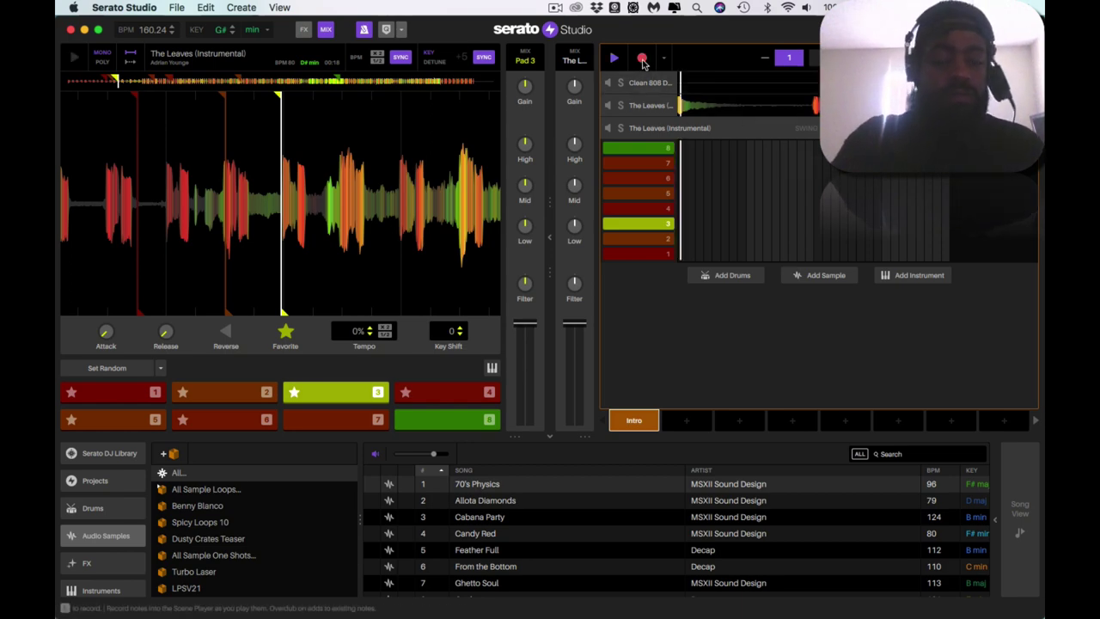
Step: Record a pattern alternating pads 1 and 2 into the third deck's sequence in the Intro scene
key(1)
key(2)
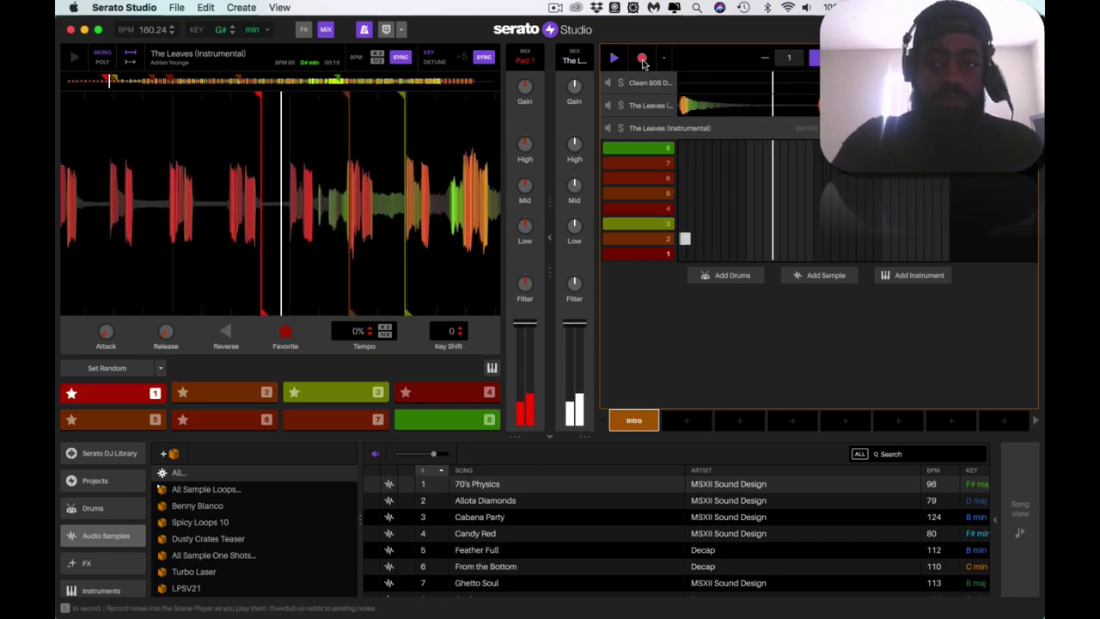
key(2)
key(2)
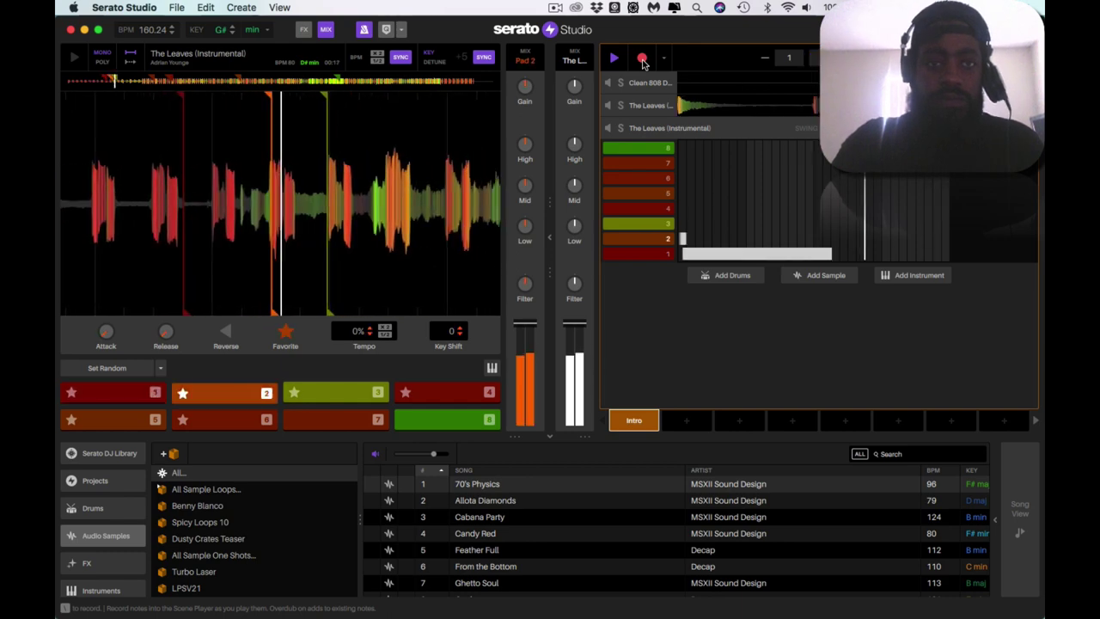
key(3)
key(2)
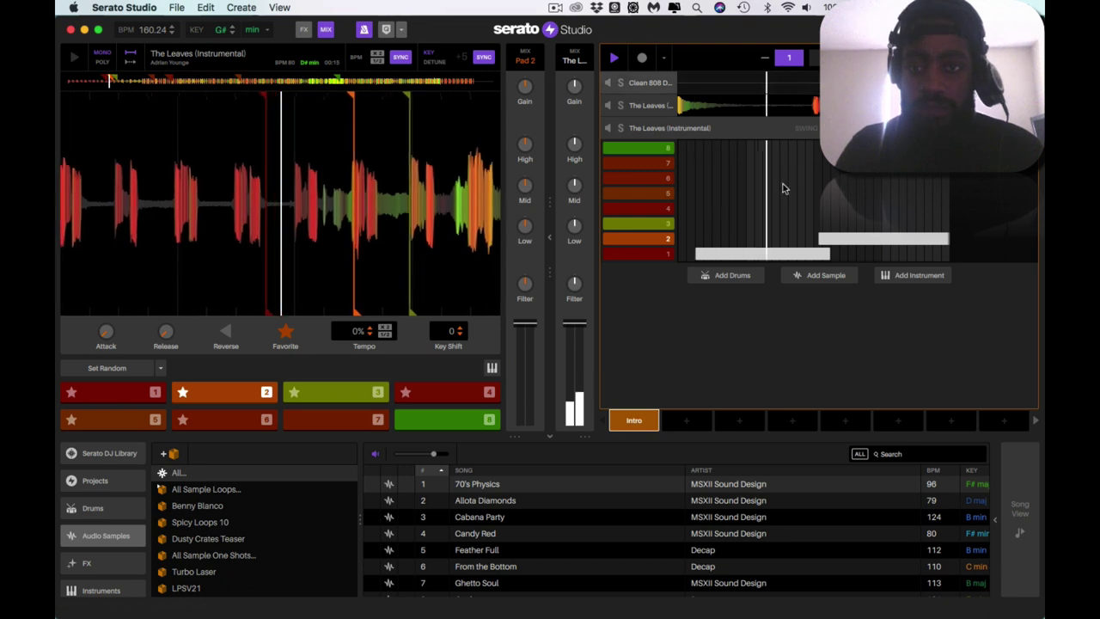
Step: Extend the start of the first pad 1 note back to the beginning of the sequence and play the scene
key(space)
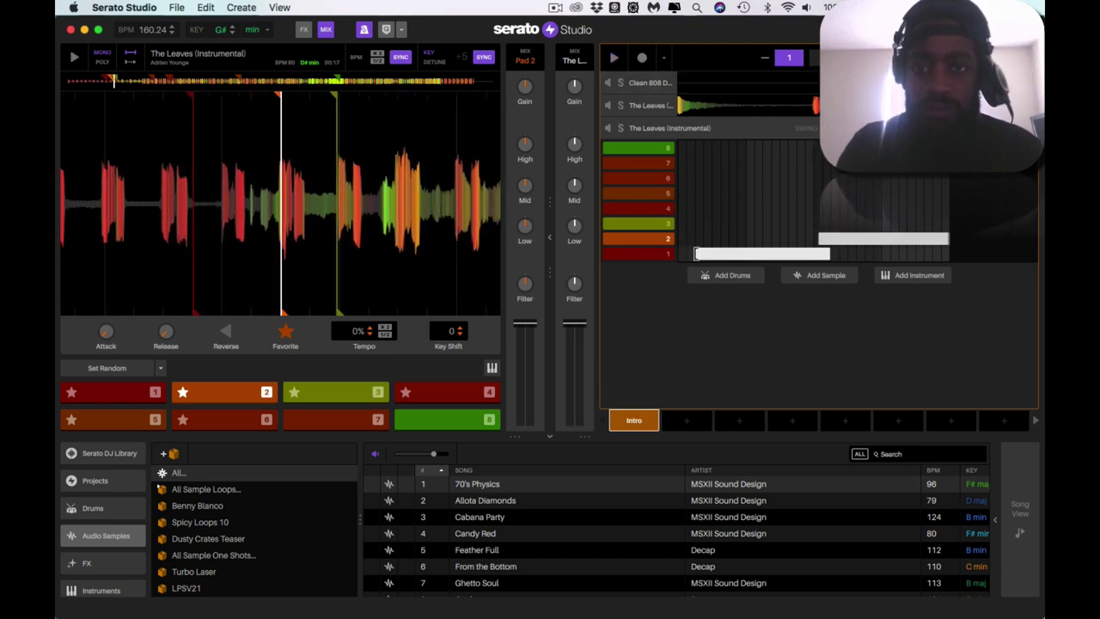
drag(695, 254, 679, 255)
key(space)
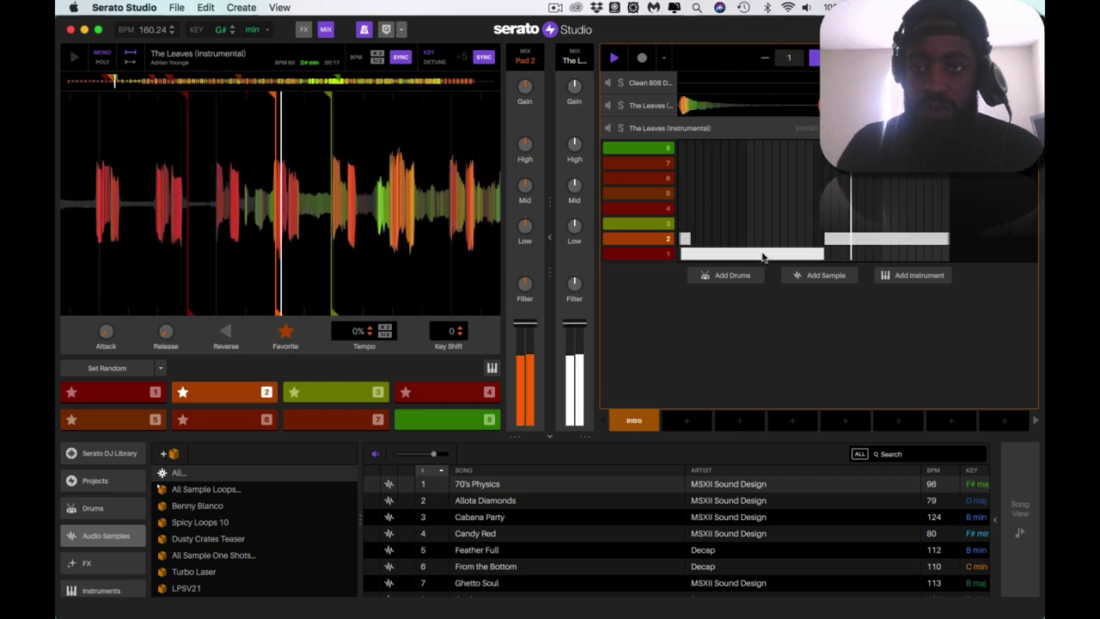
key(Up)
key(Up)
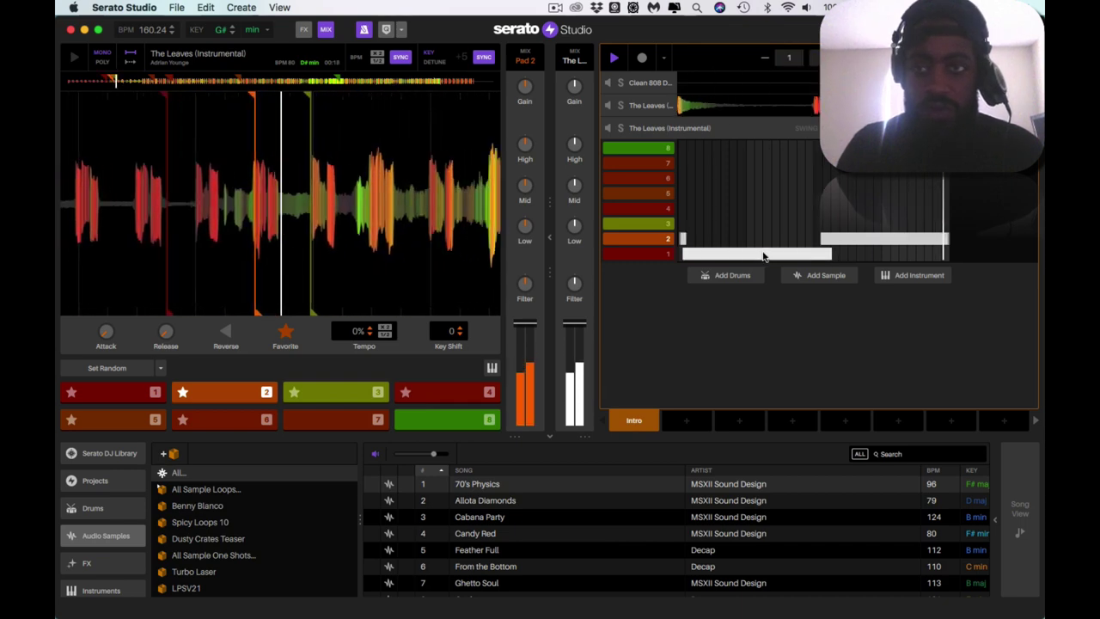
key(Down)
key(Down)
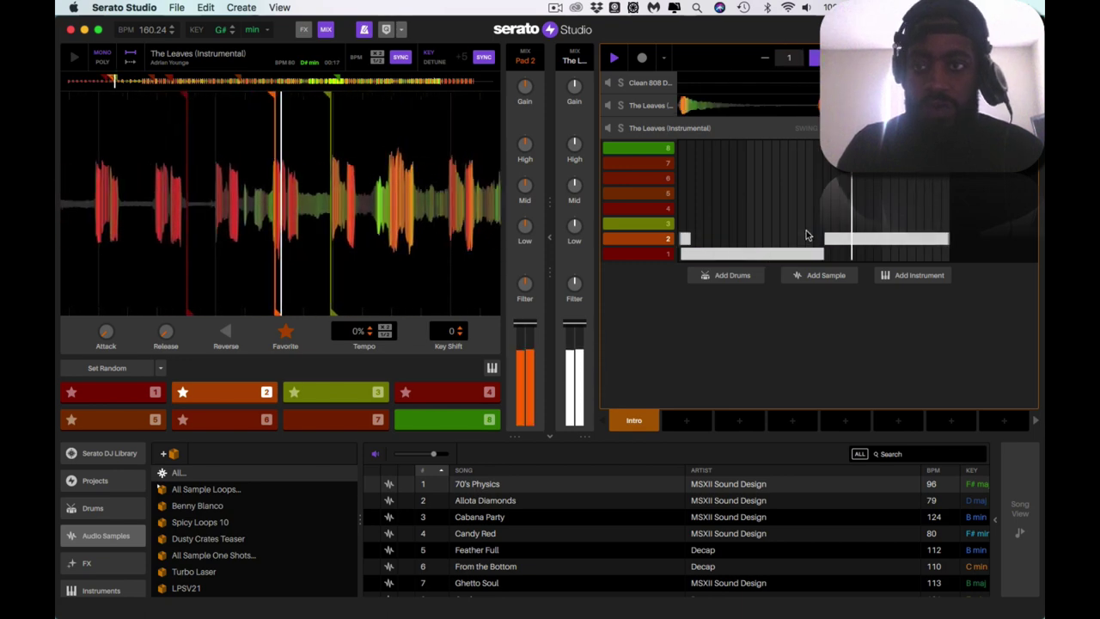
Step: Expand the Intro scene's sequencer to show full two-bar pages, and loop bars 1-2
click(549, 237)
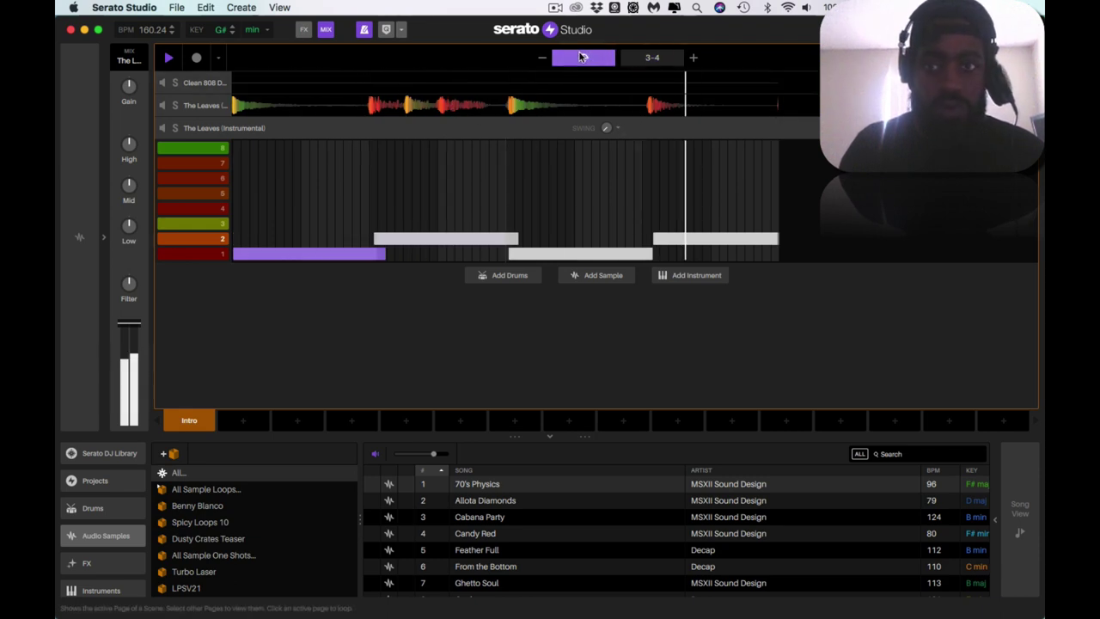
click(586, 57)
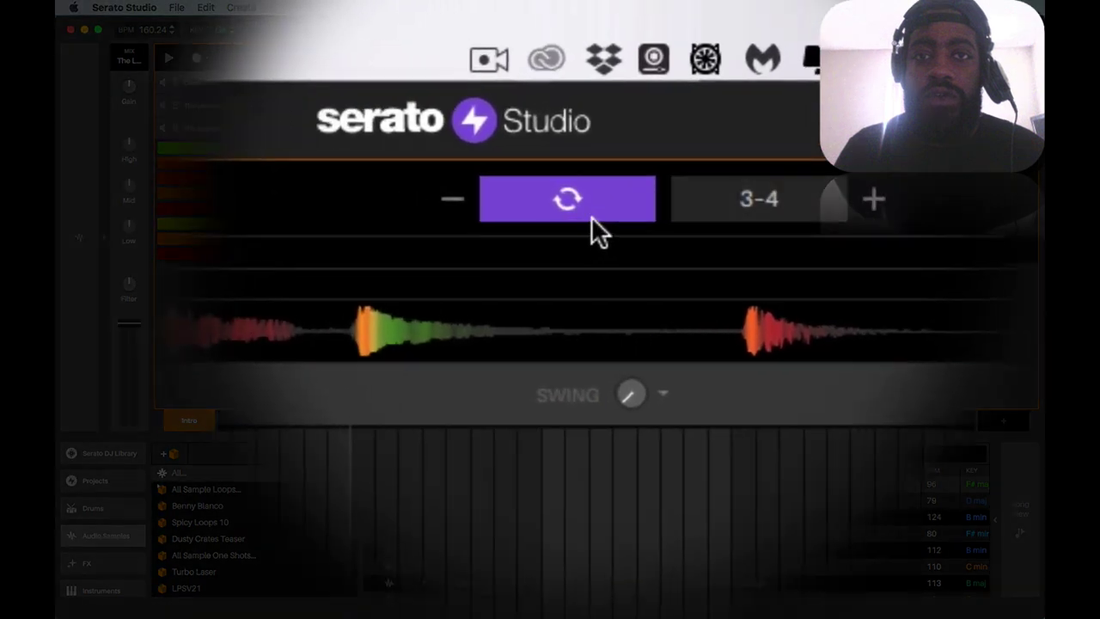
click(593, 215)
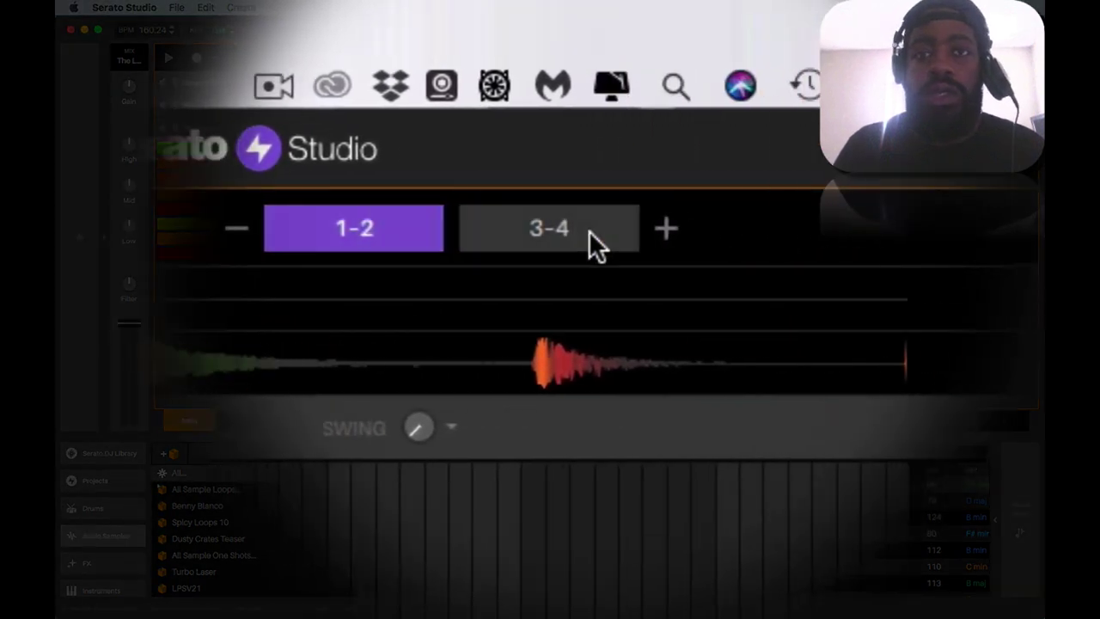
click(406, 229)
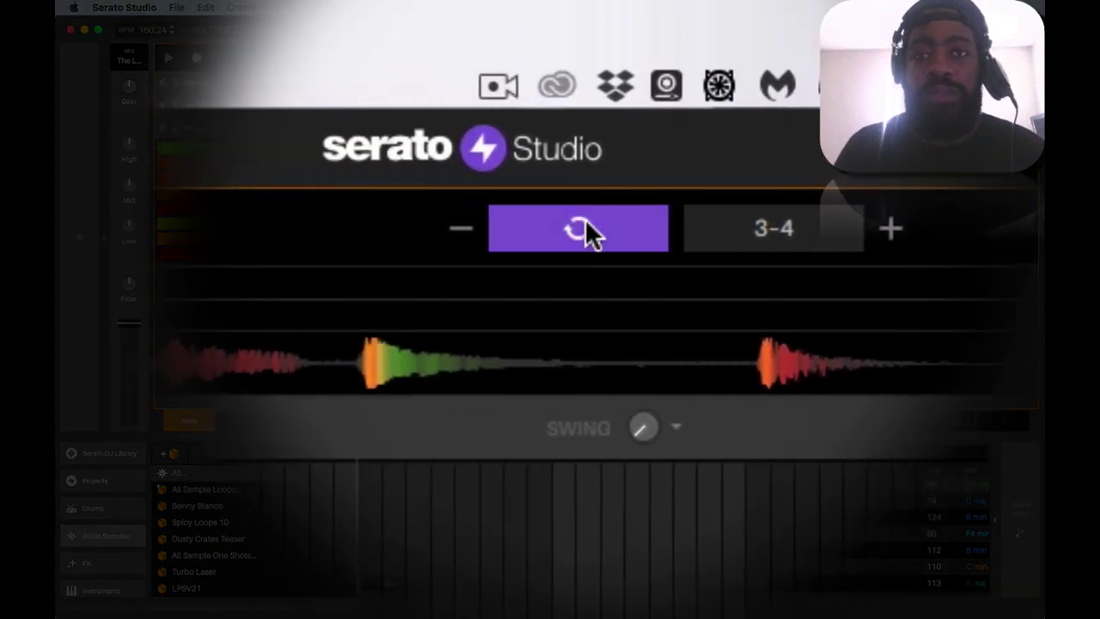
Step: Loop bars 3-4, stretch their first pad 1 note back to the start, and trim that note's end
click(683, 232)
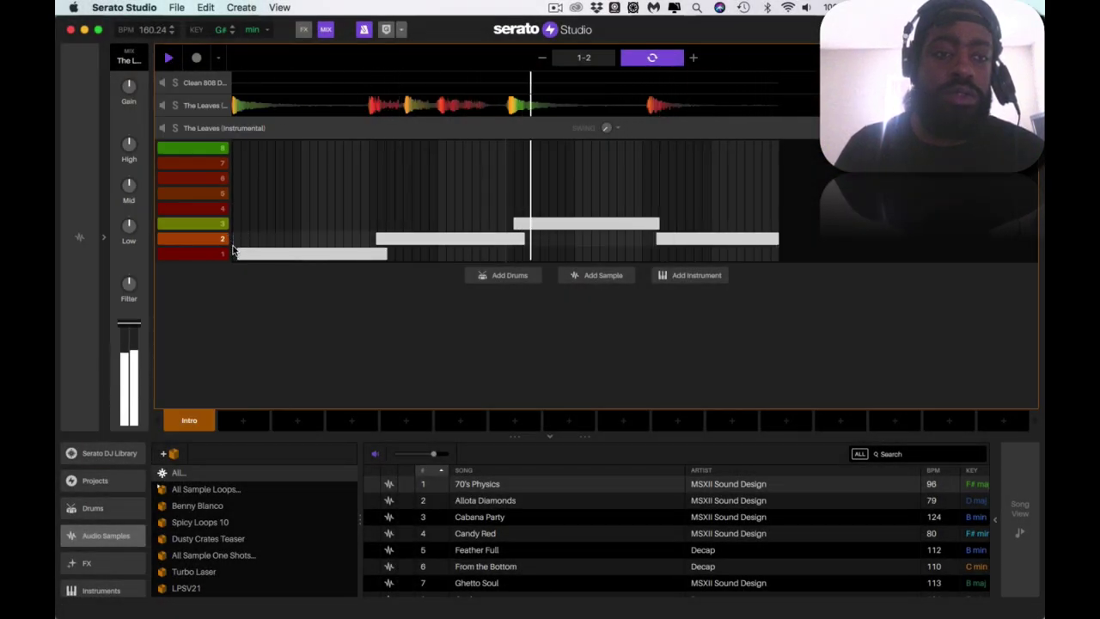
click(238, 254)
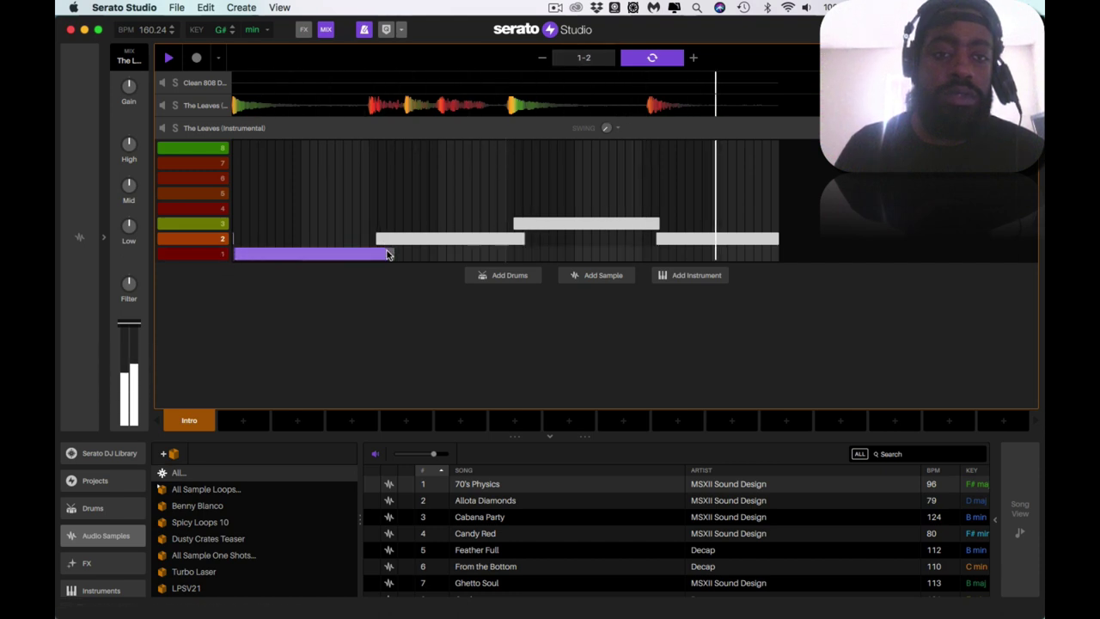
drag(388, 254, 378, 254)
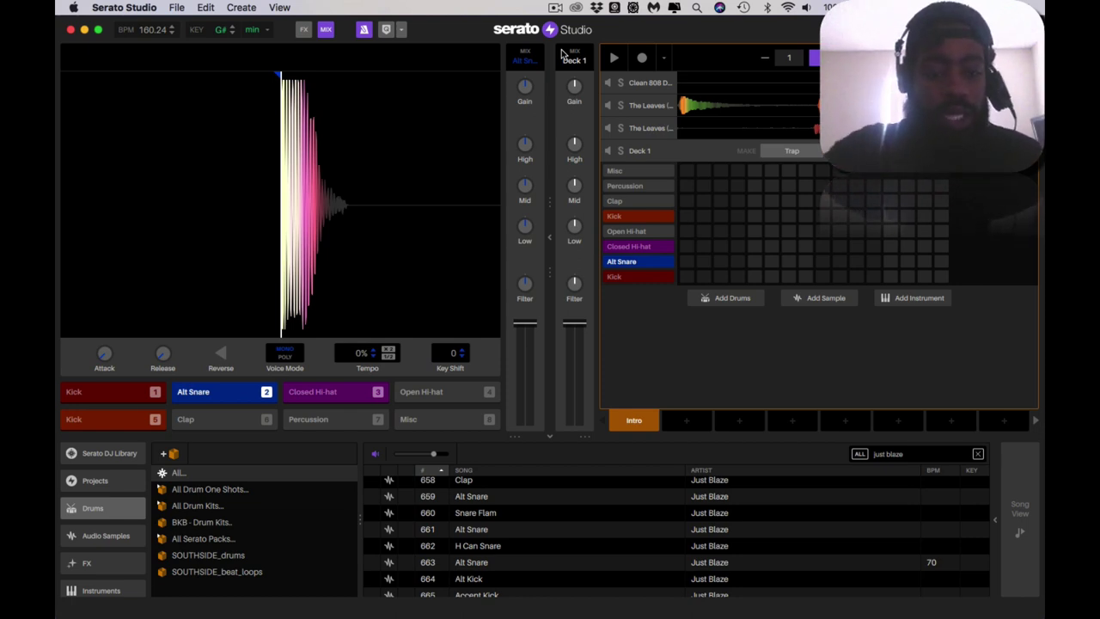
Step: Audition the two kicks and the Alt Snare on Deck 1's pads 5, 1 and 2
key(5)
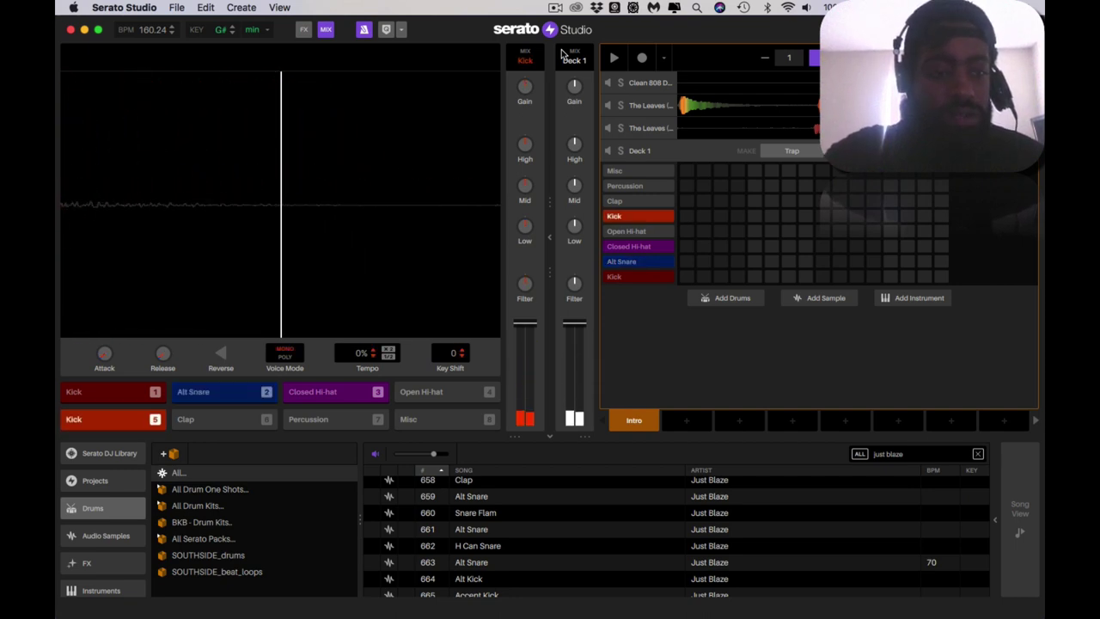
key(1)
key(2)
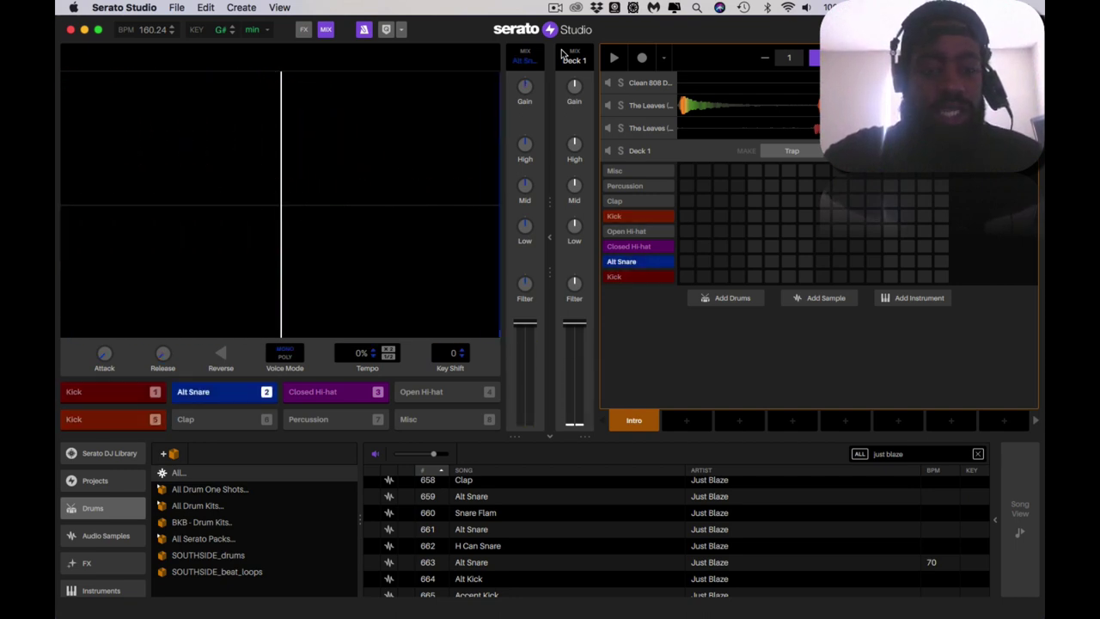
Step: Compare the hi-hat sounds on Deck 1's pads 3 and 4
key(4)
key(3)
key(3)
key(3)
key(3)
key(3)
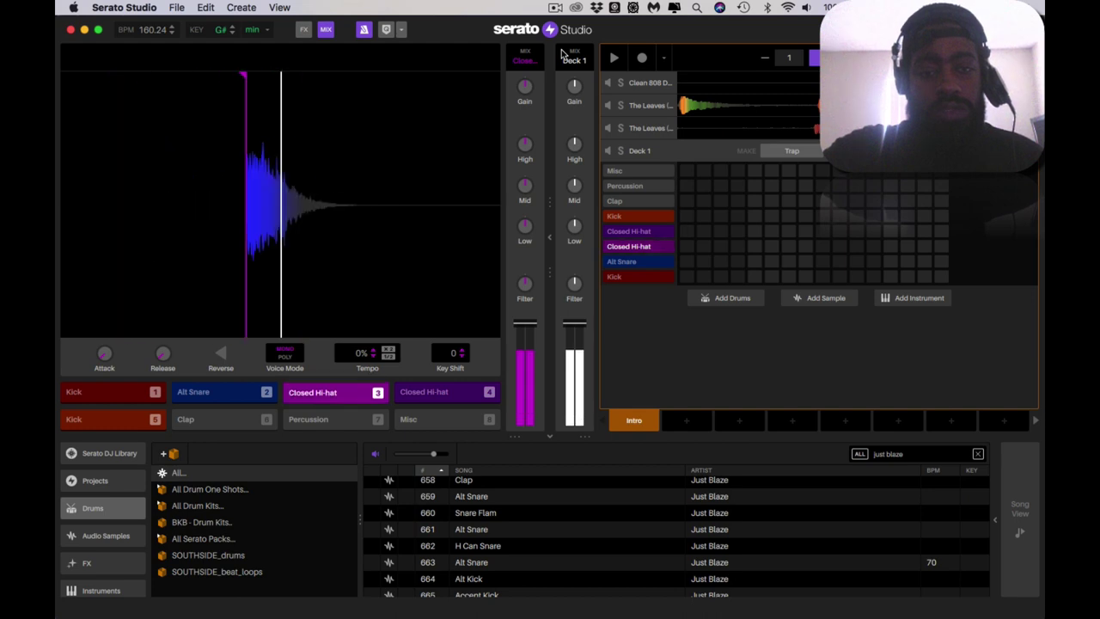
key(4)
key(4)
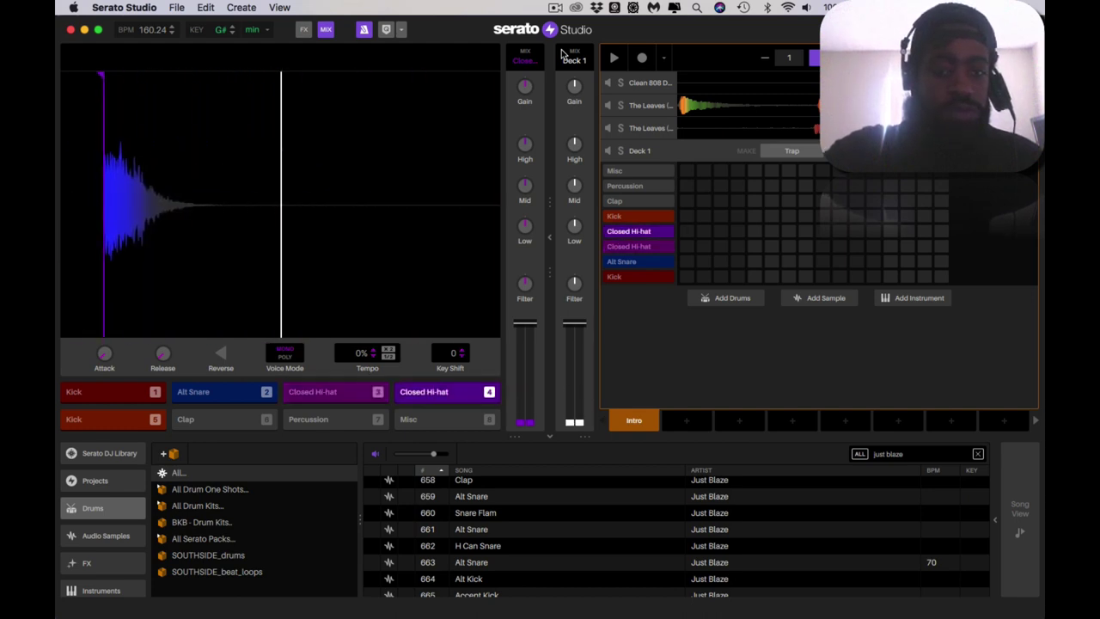
key(3)
key(4)
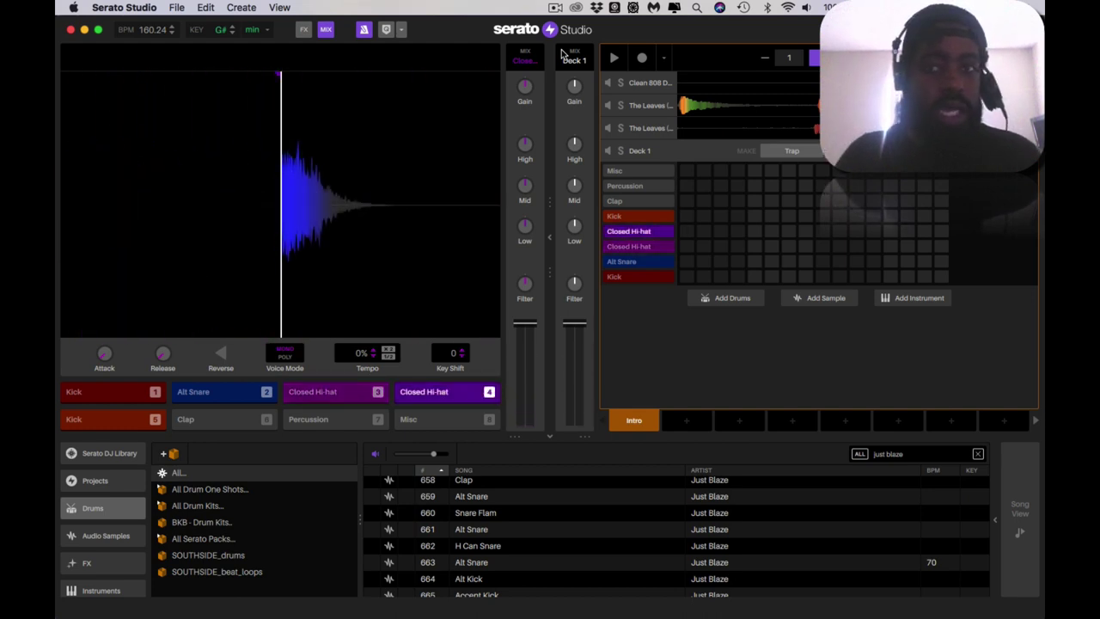
key(4)
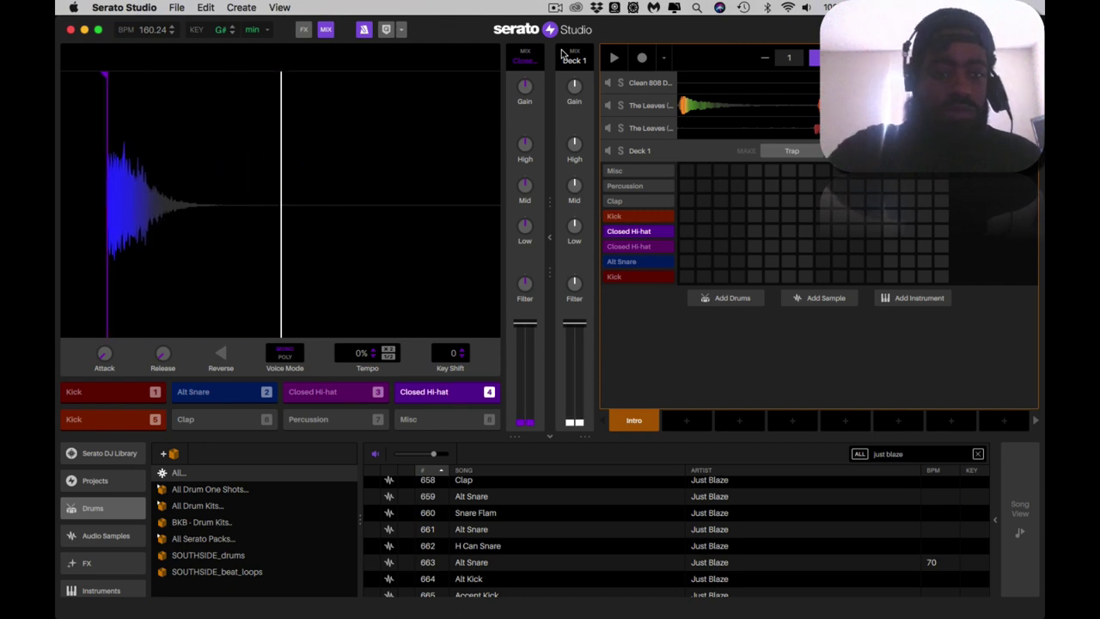
key(4)
key(3)
key(3)
Step: Audition the Alt Snare on pad 2 together with the kick on pad 1
key(2)
key(2)
key(2)
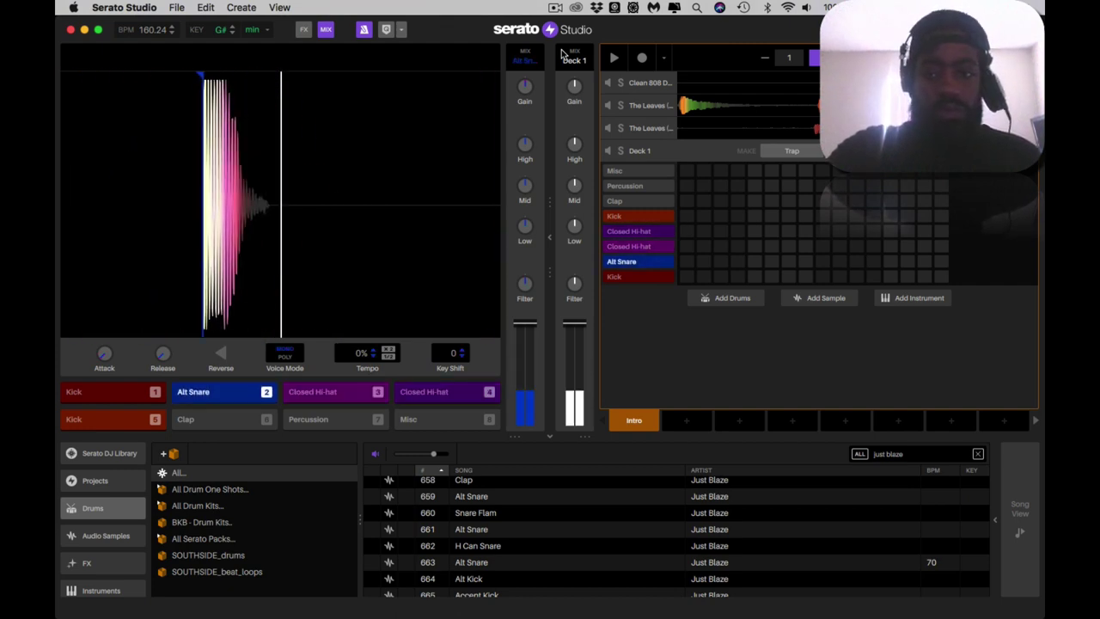
key(1)
key(2)
key(2)
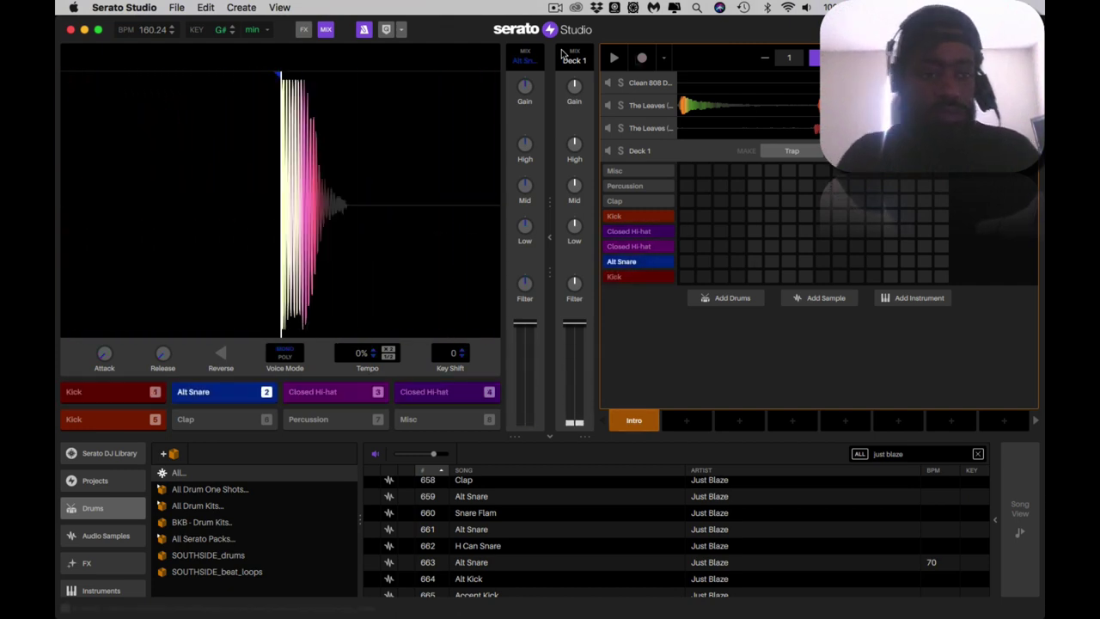
Step: Record a drum pattern of Alt Snare hits and pad 5 kicks into Deck 1 of the Intro scene
click(613, 57)
key(2)
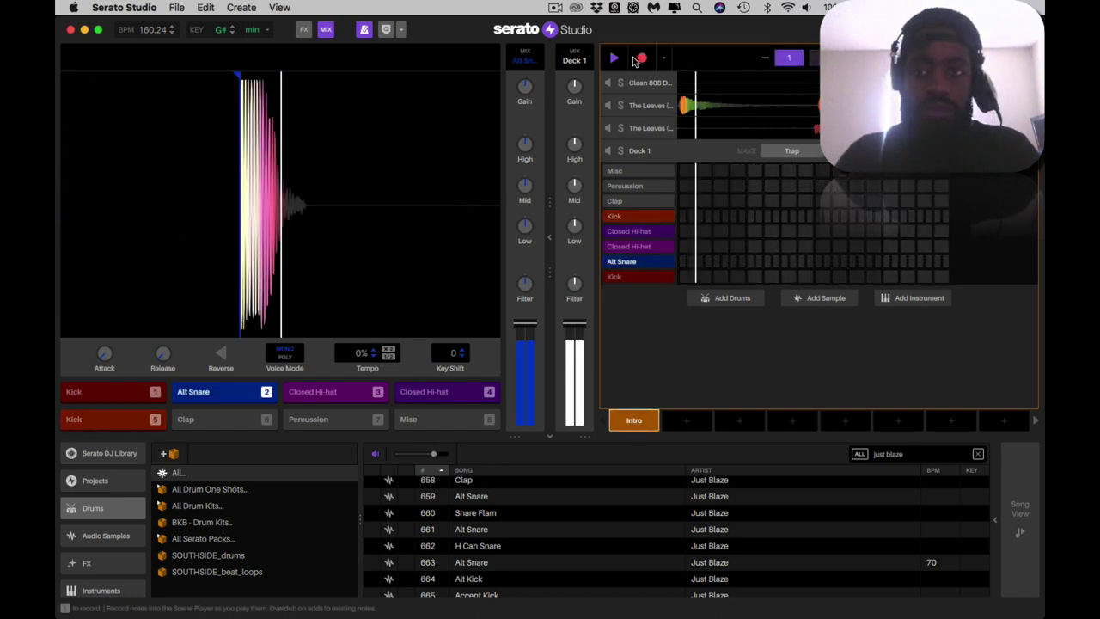
key(5)
key(5)
key(2)
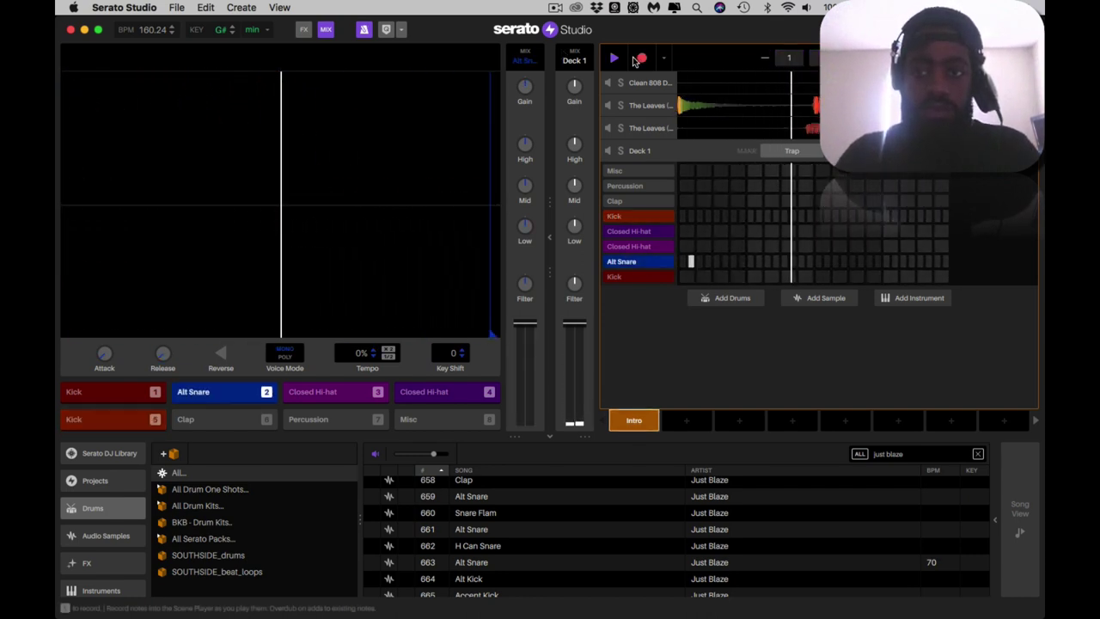
key(5)
key(5)
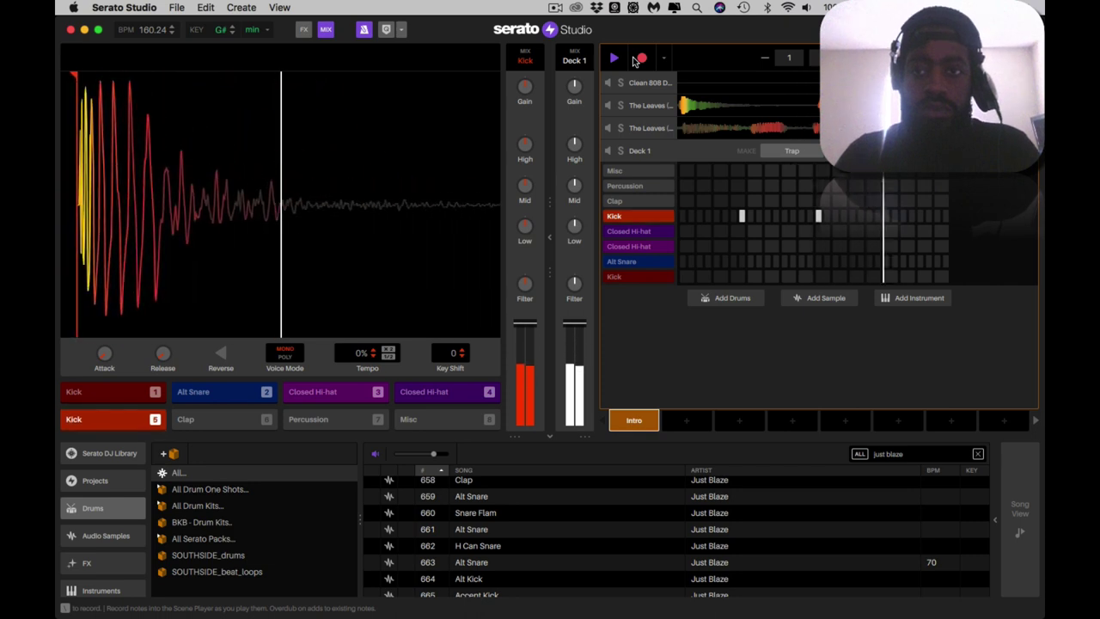
key(2)
key(2)
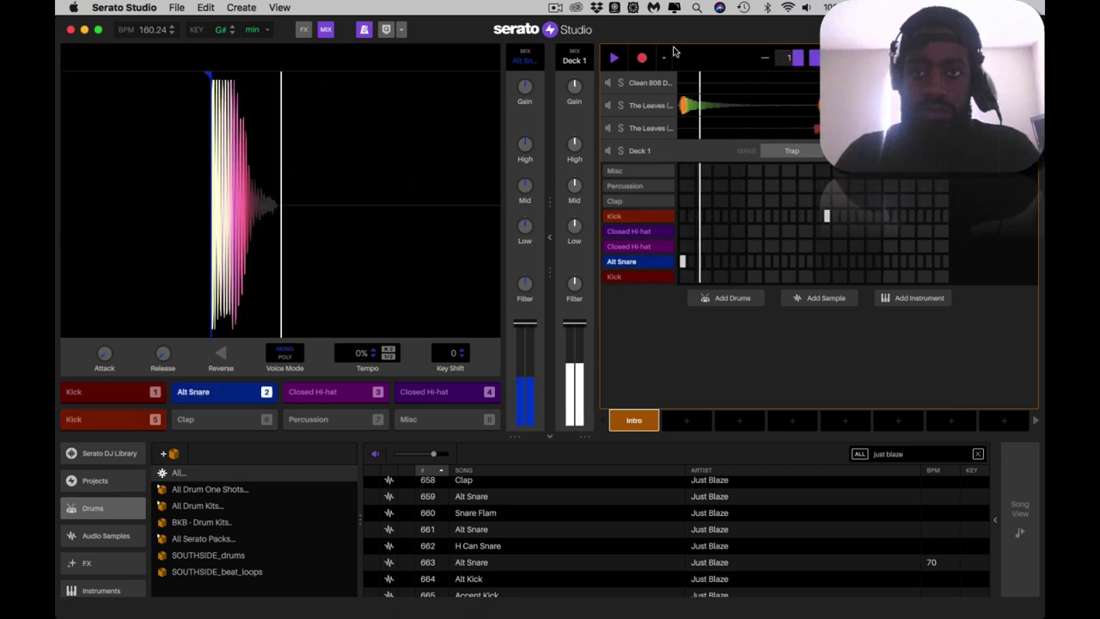
click(642, 60)
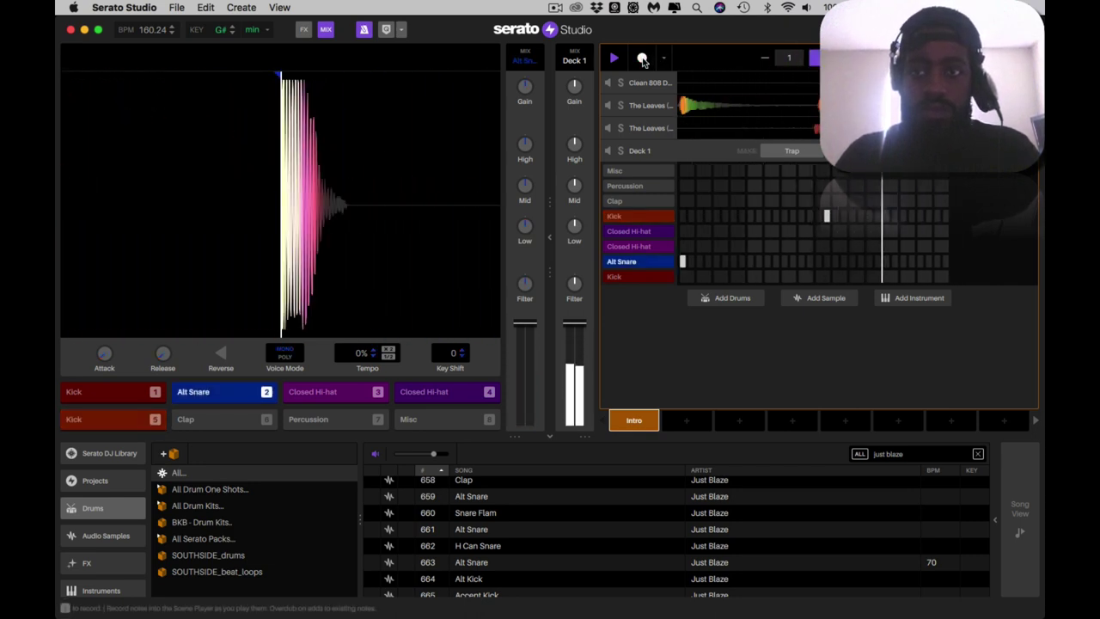
Step: Expand the drum sequencer, loop bars 3-4, and set the velocity of their pad 1 kick hit to 50
click(549, 237)
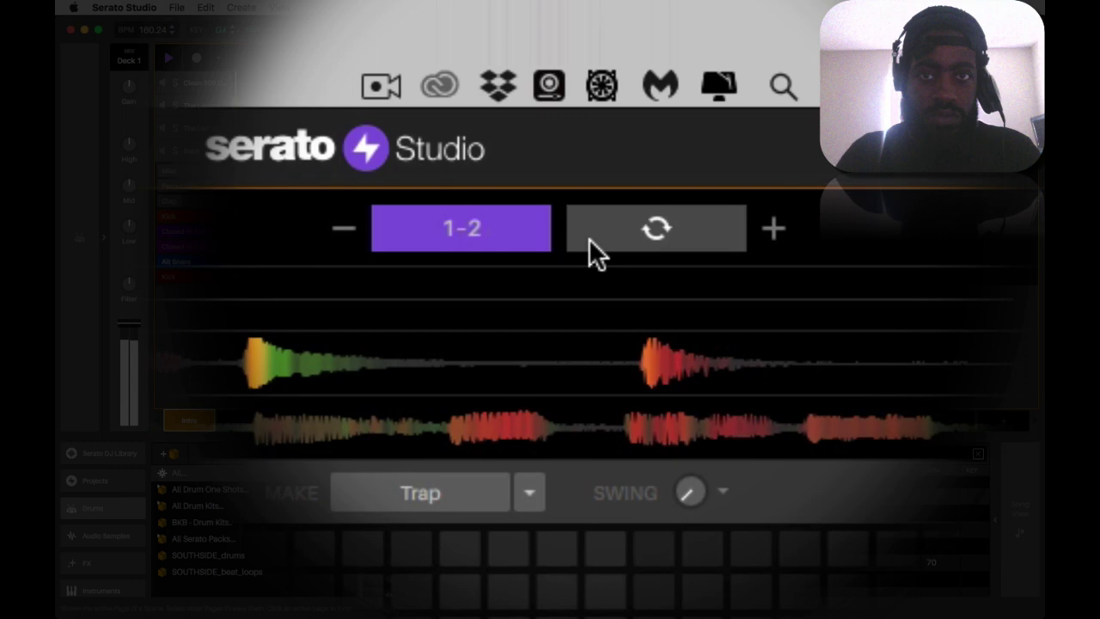
click(589, 238)
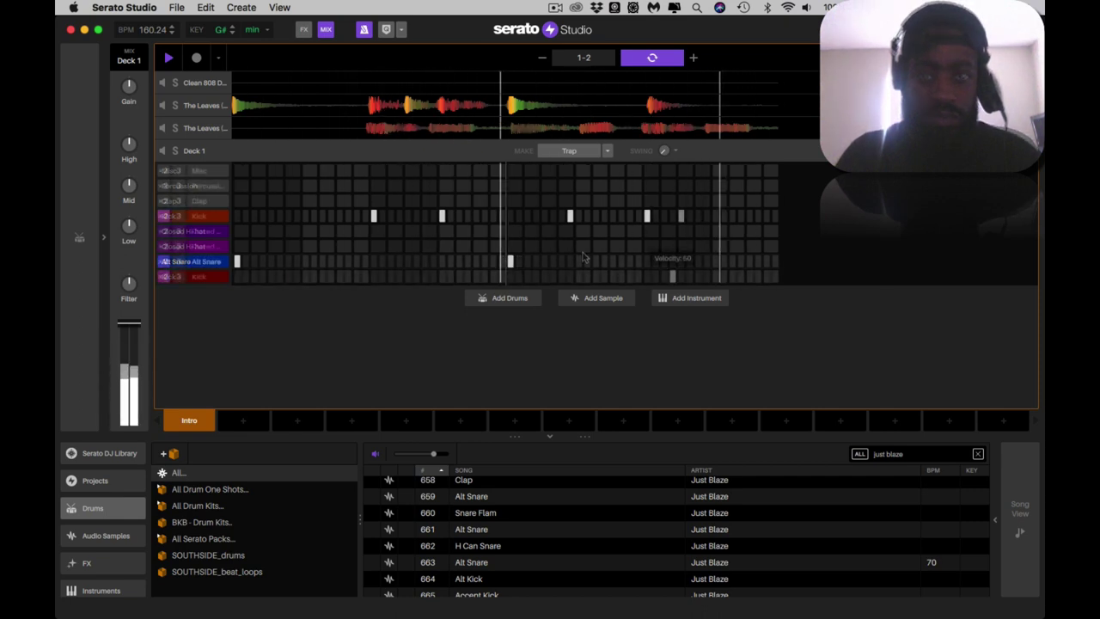
drag(673, 277, 673, 260)
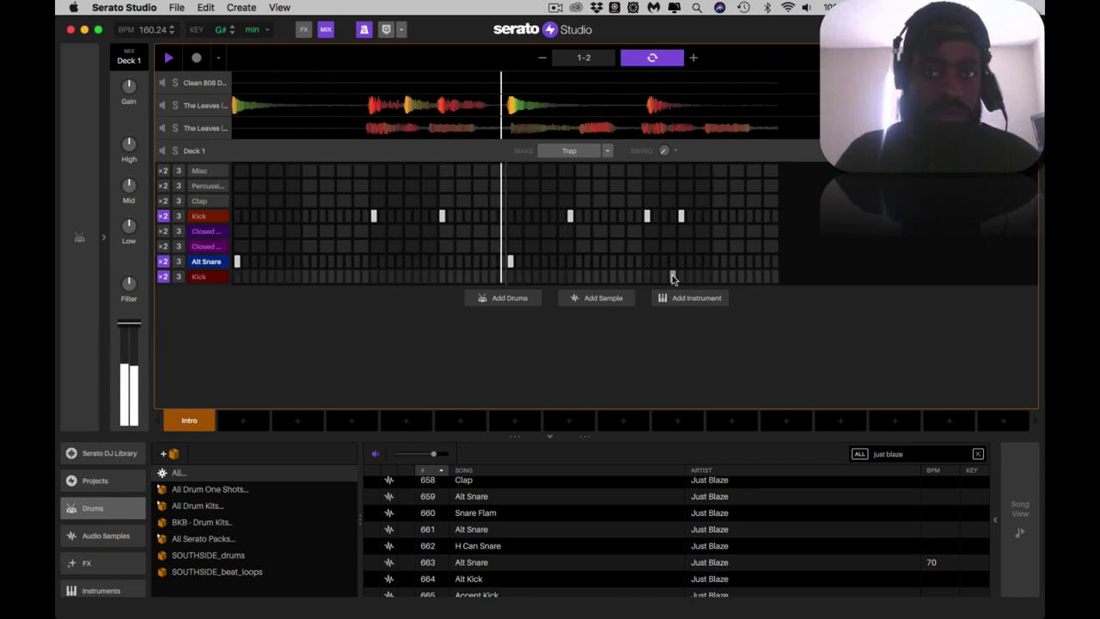
Step: Release the loop on bars 3-4, loop bars 1-2, and adjust the velocity of the Alt Snare hit just before the last one
mouse_move(664, 157)
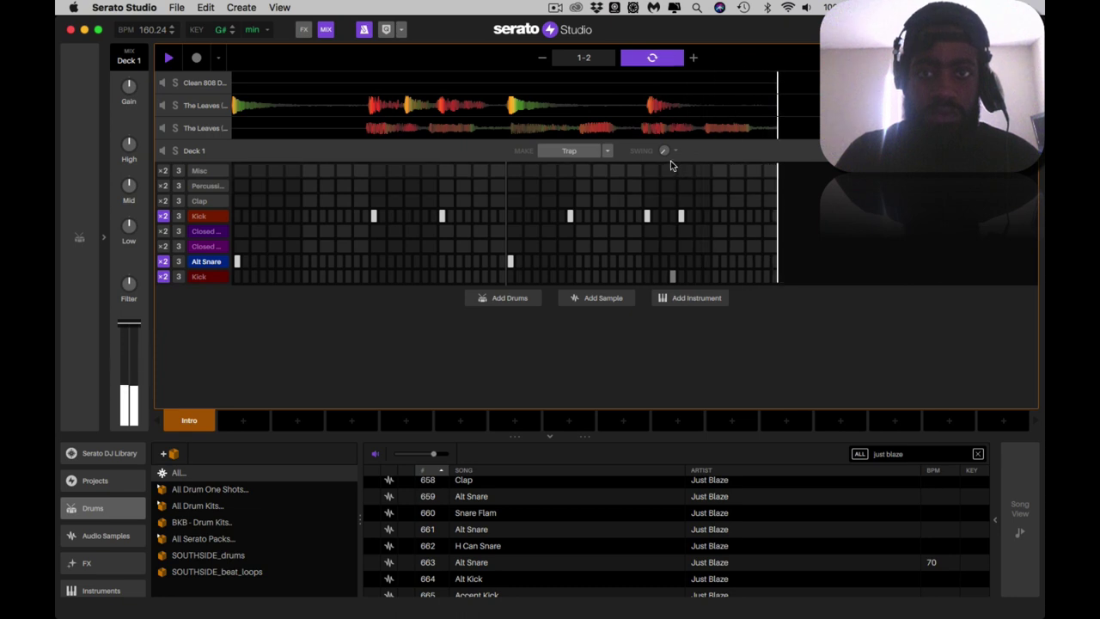
click(649, 58)
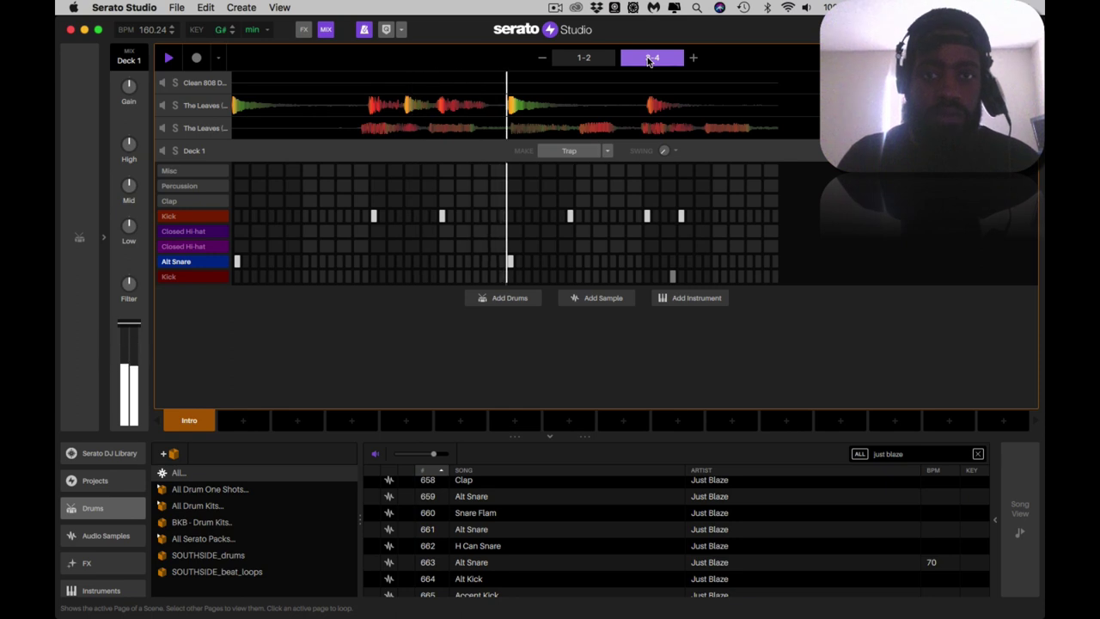
click(584, 57)
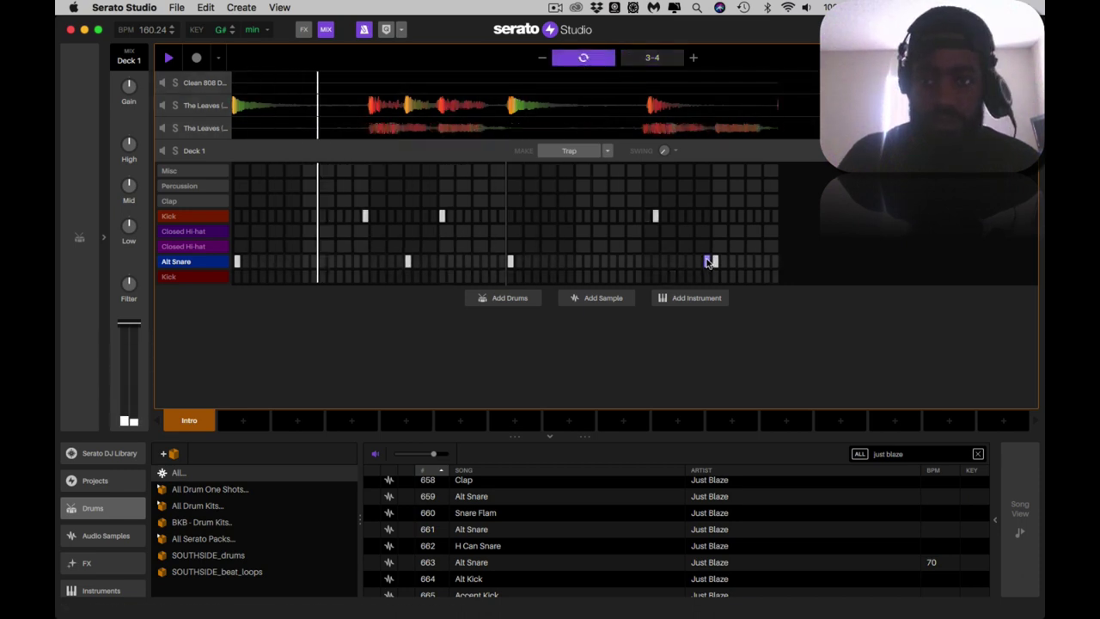
drag(708, 262, 707, 343)
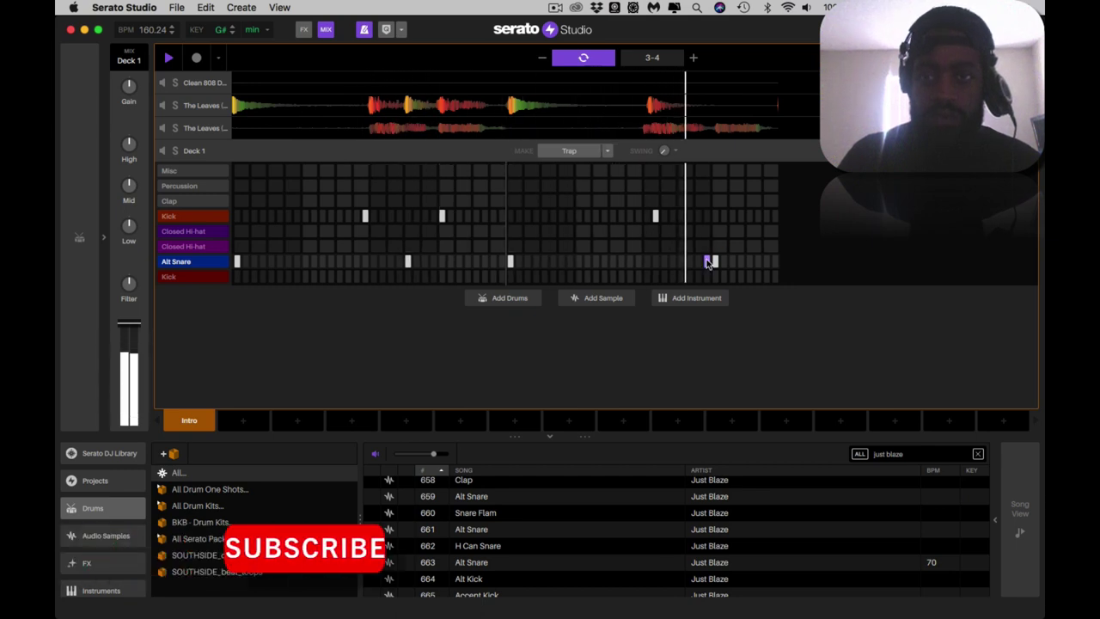
drag(707, 262, 707, 253)
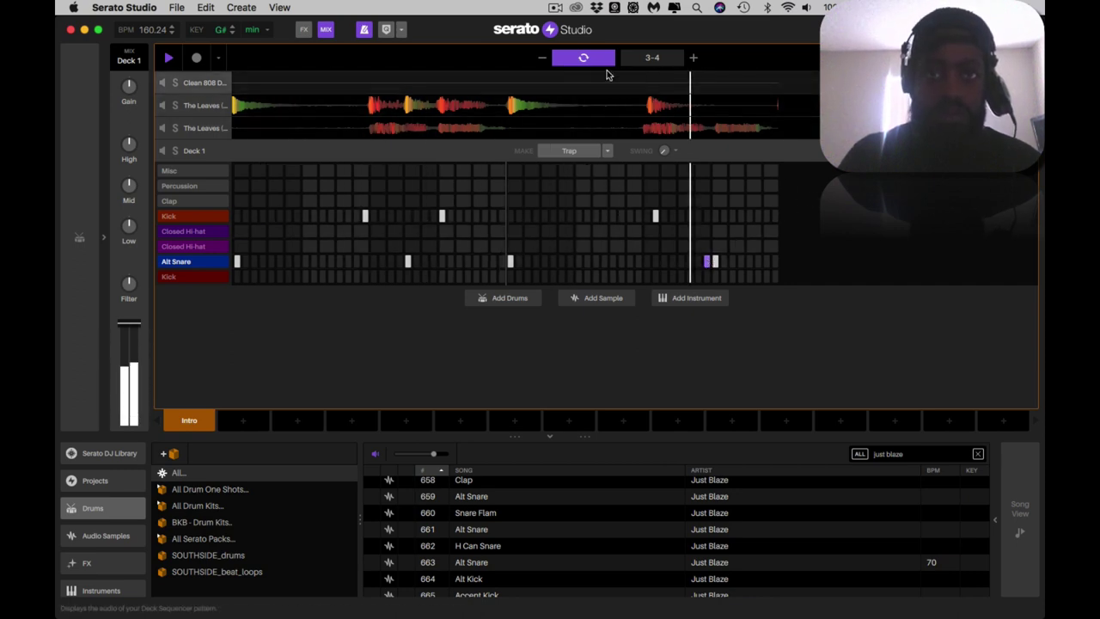
Step: Release the loop on bars 1-2 and record alternating Closed Hi-hat hits from pads 4 and 3 across bars 1-4 of Deck 1
click(584, 60)
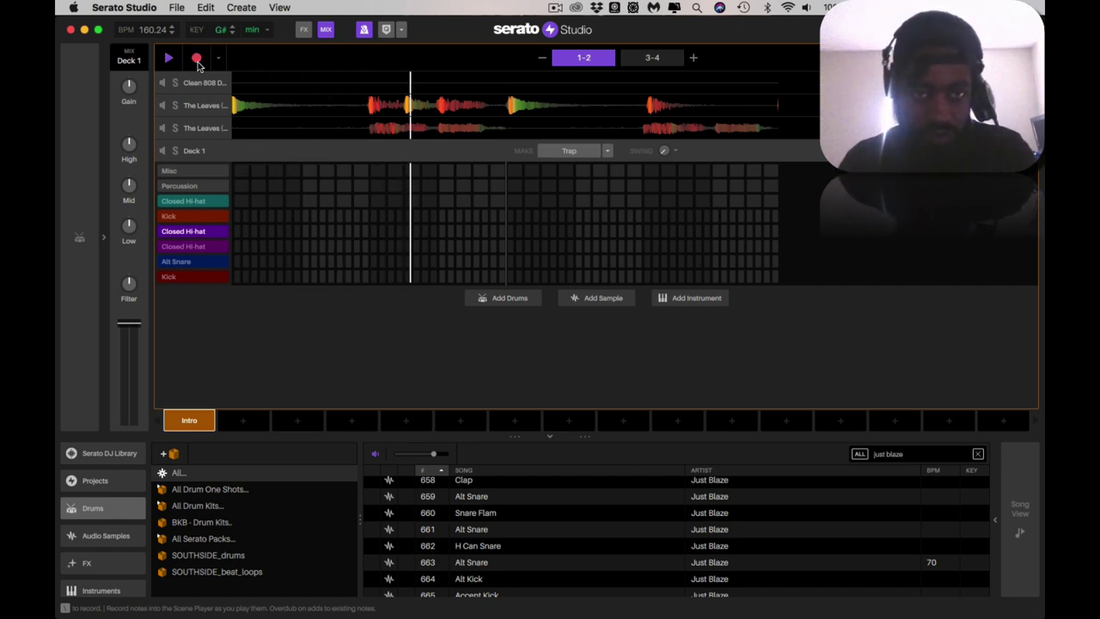
key(4)
key(3)
key(4)
key(3)
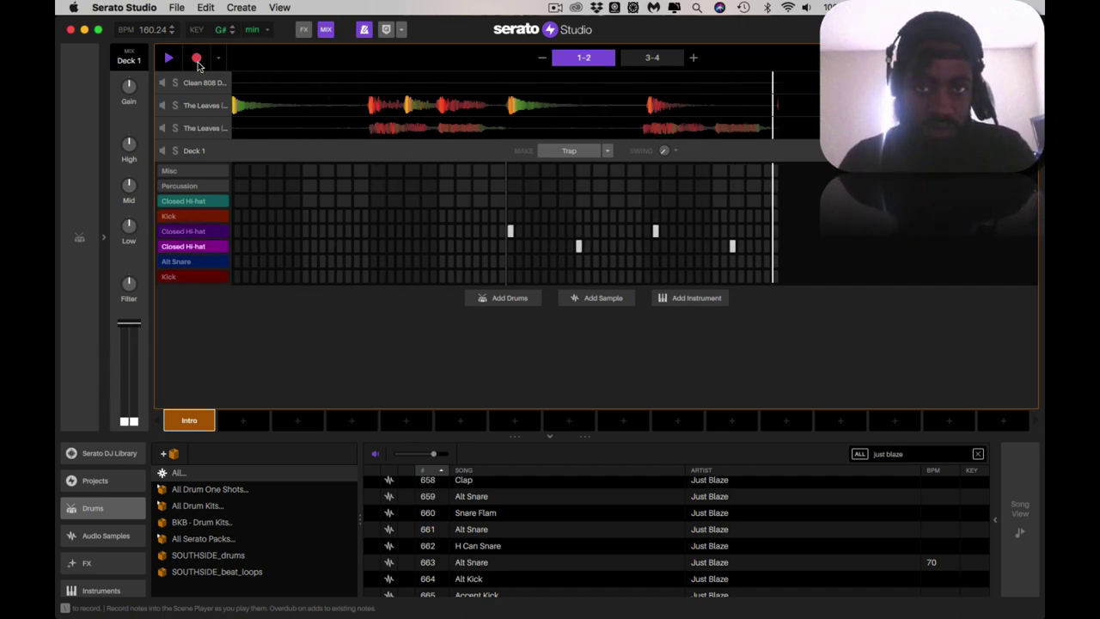
key(4)
key(3)
key(4)
key(3)
key(4)
key(3)
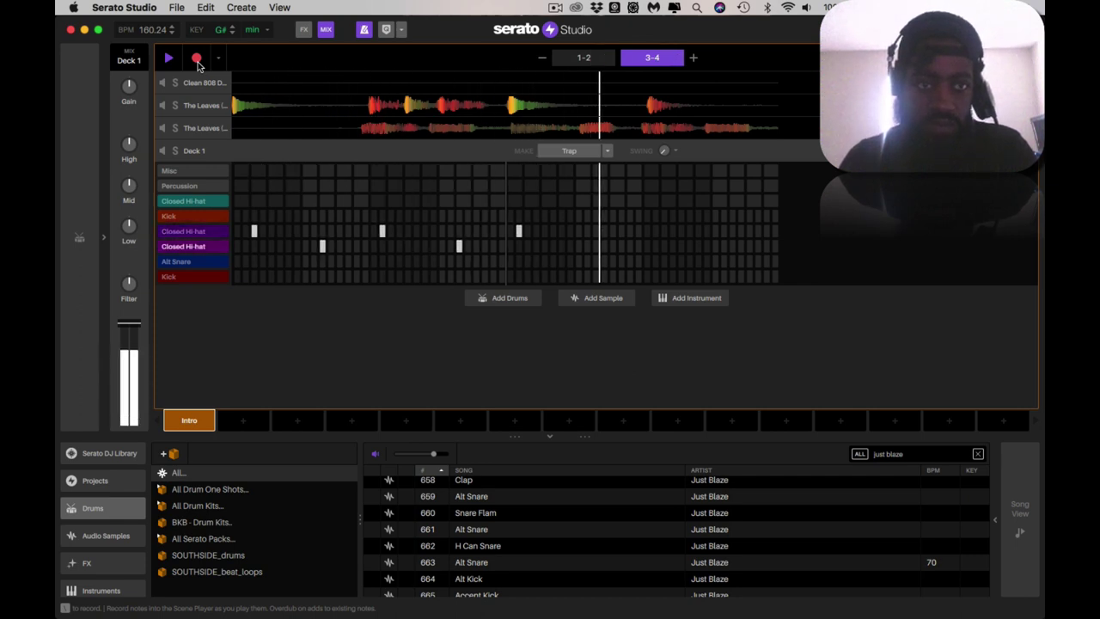
key(4)
key(3)
key(4)
key(3)
key(4)
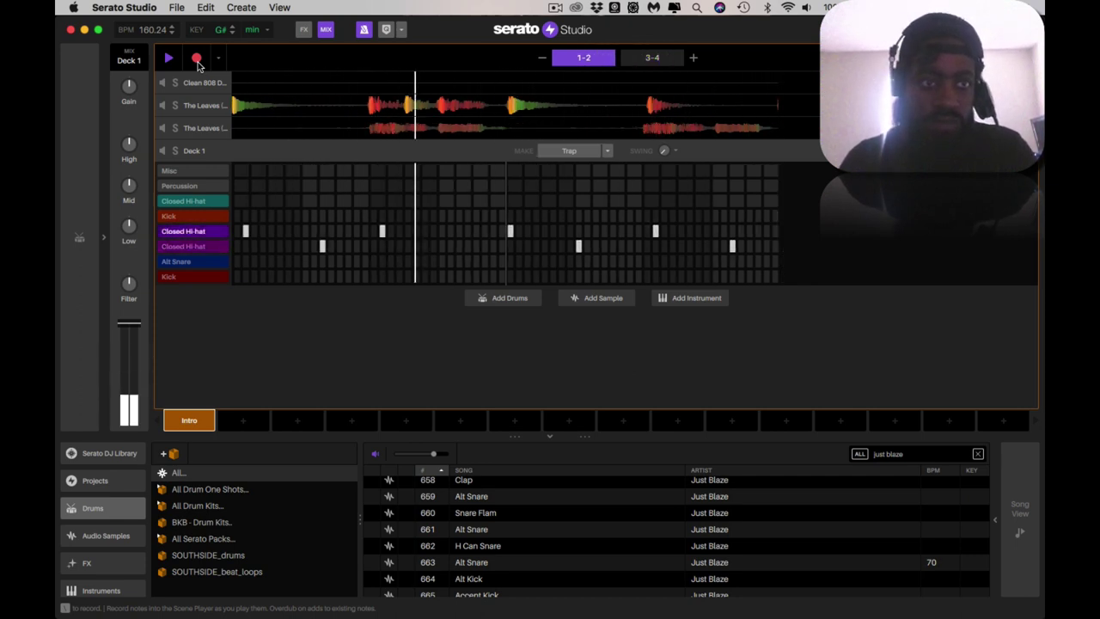
key(3)
key(3)
key(4)
key(3)
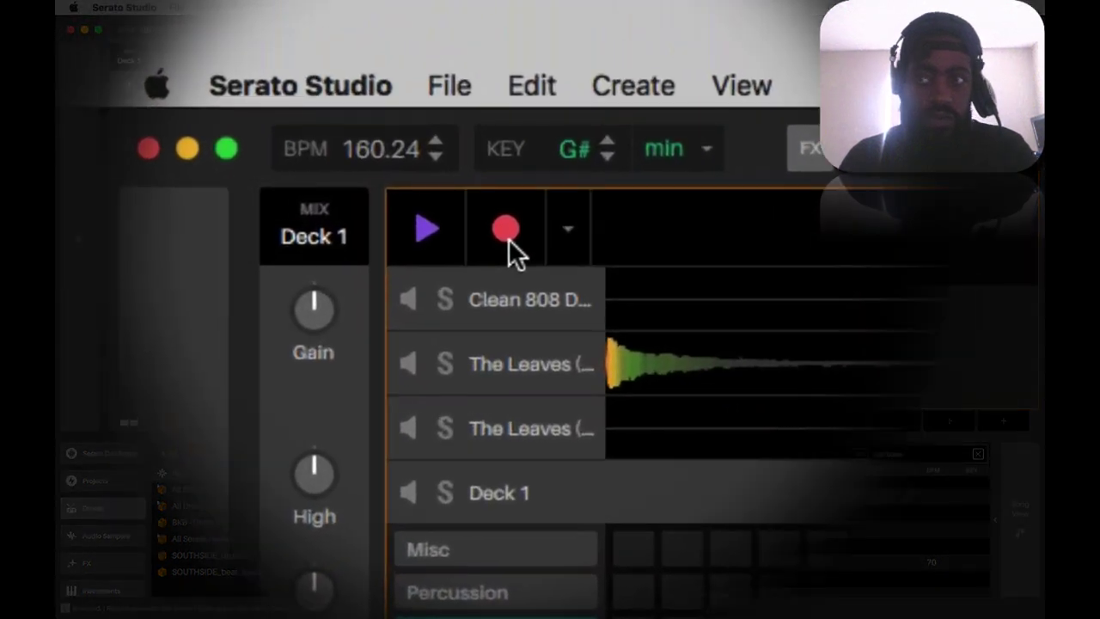
click(466, 202)
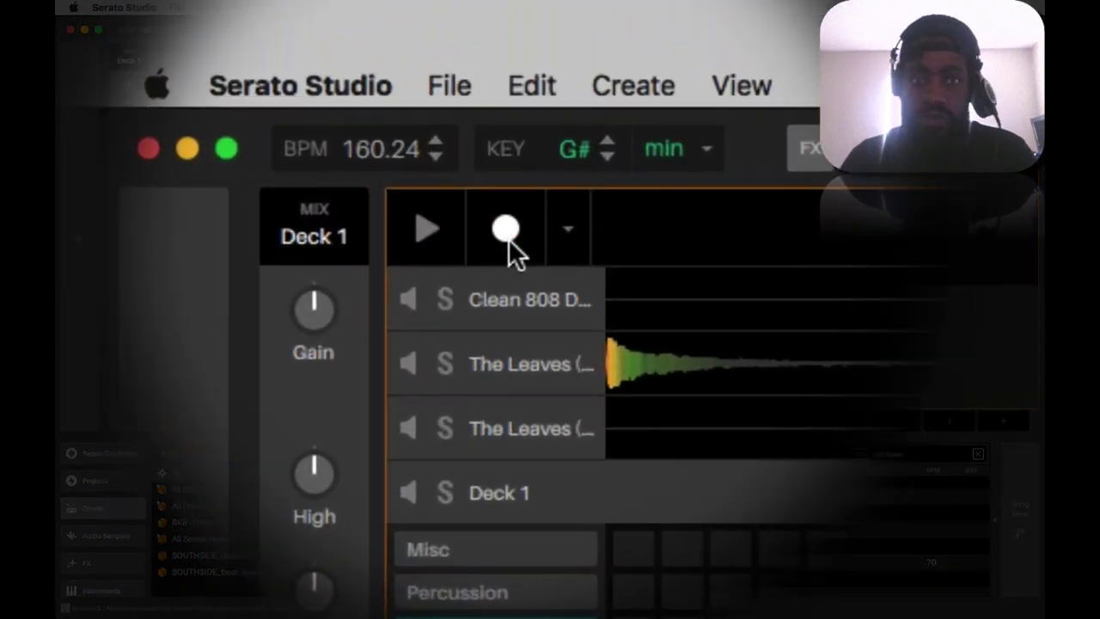
Step: Undo the last recorded hi-hat note and return the drum sequencer to bars 1-2
key(super+z)
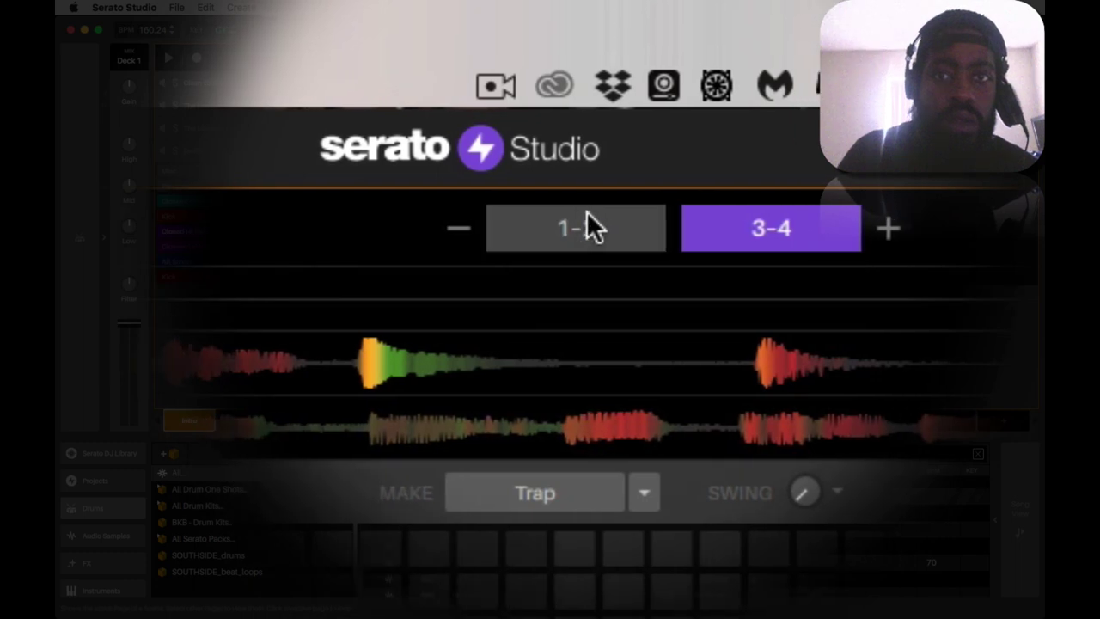
click(584, 226)
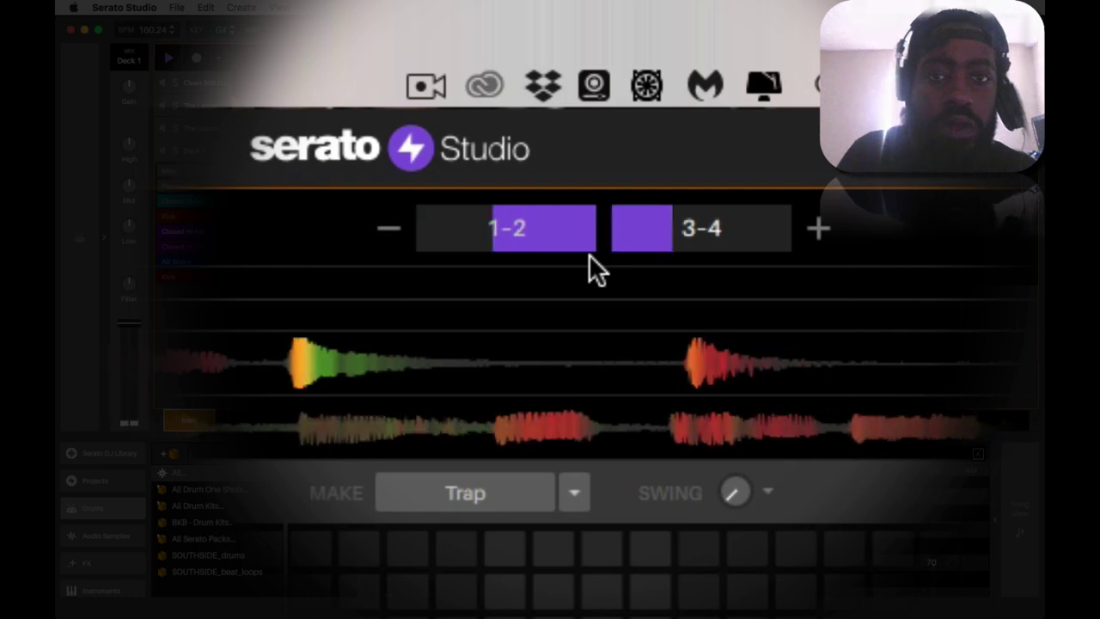
click(537, 228)
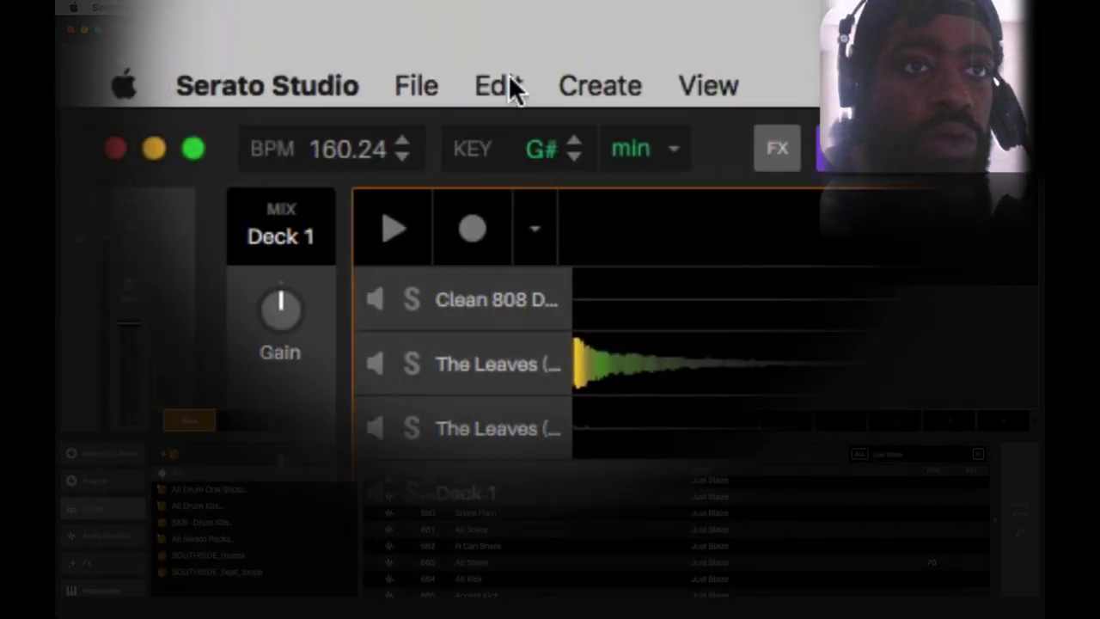
Step: Repeatedly undo the Closed Hi-hat notes recorded on pads 3 and 4
click(205, 8)
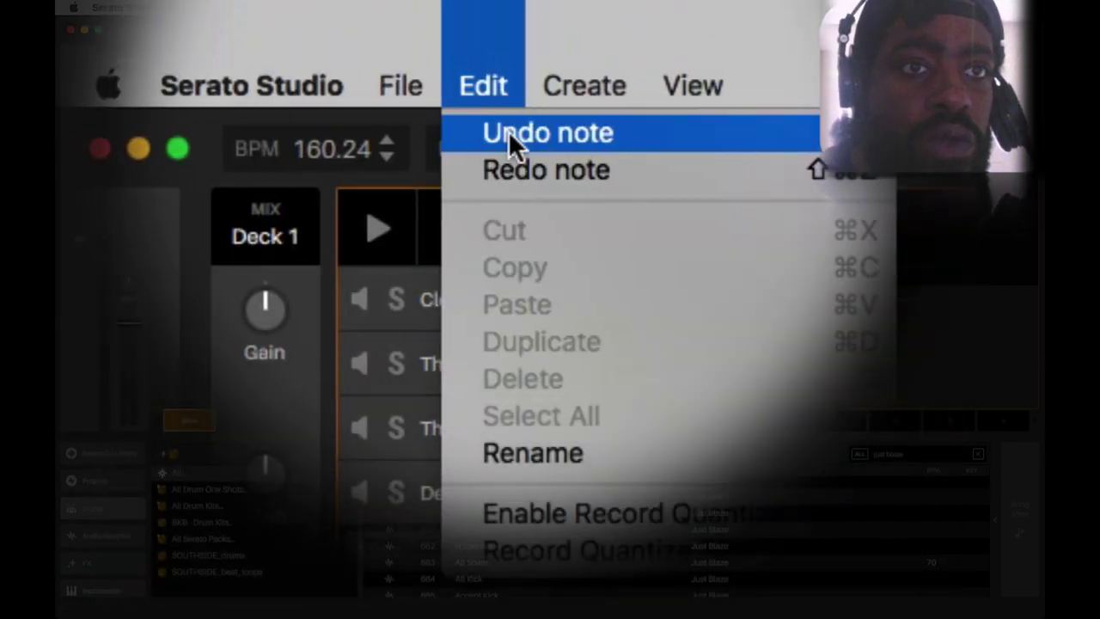
click(513, 135)
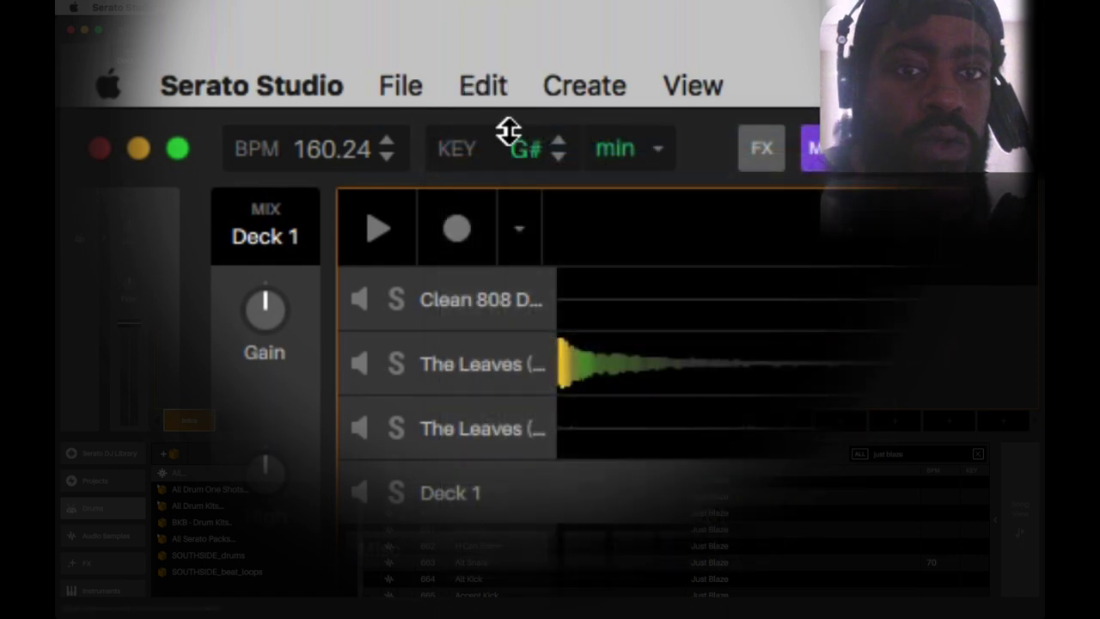
click(502, 88)
click(517, 134)
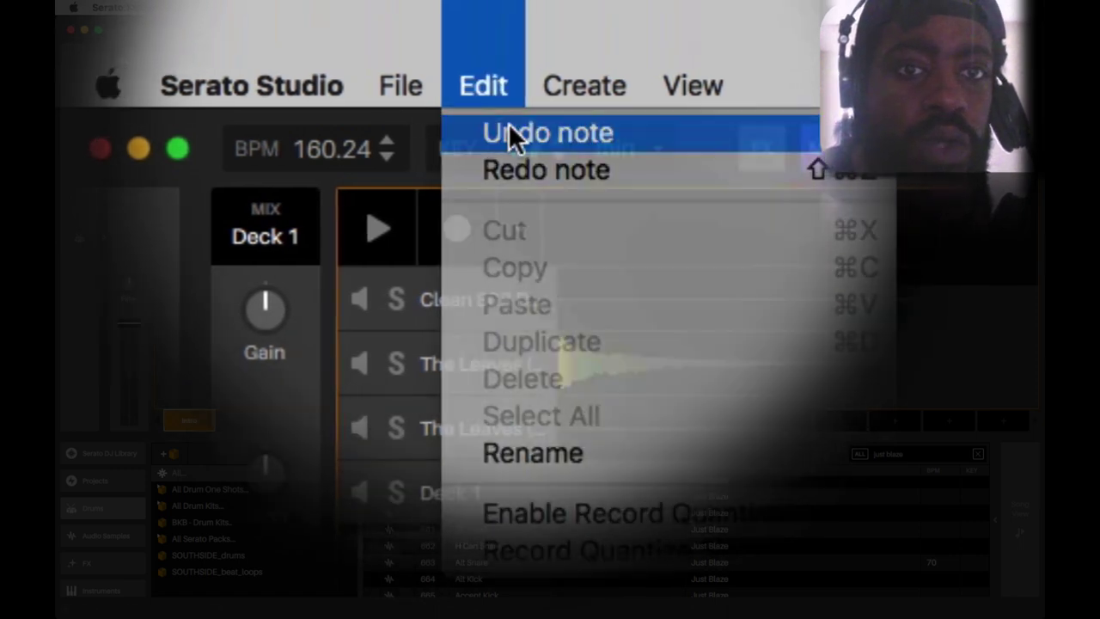
click(508, 94)
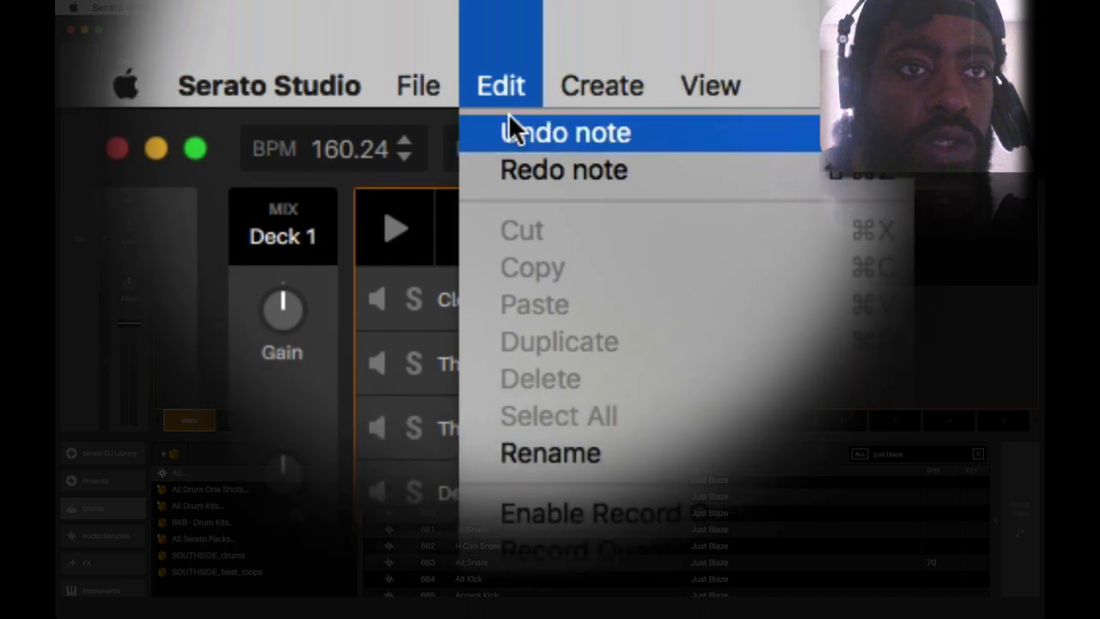
click(508, 127)
click(507, 86)
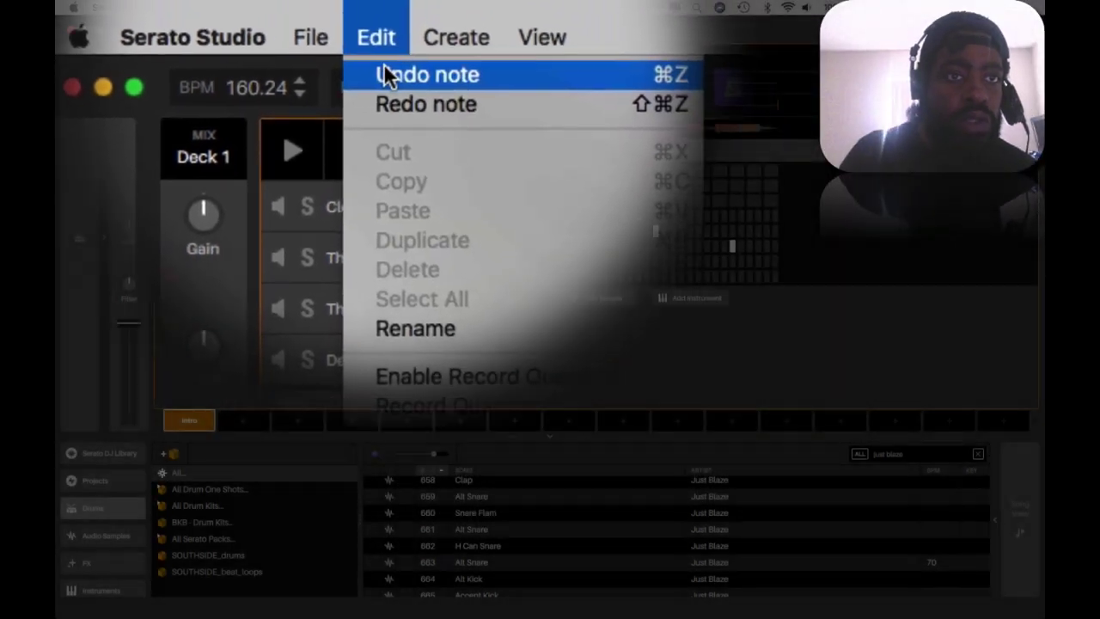
click(384, 75)
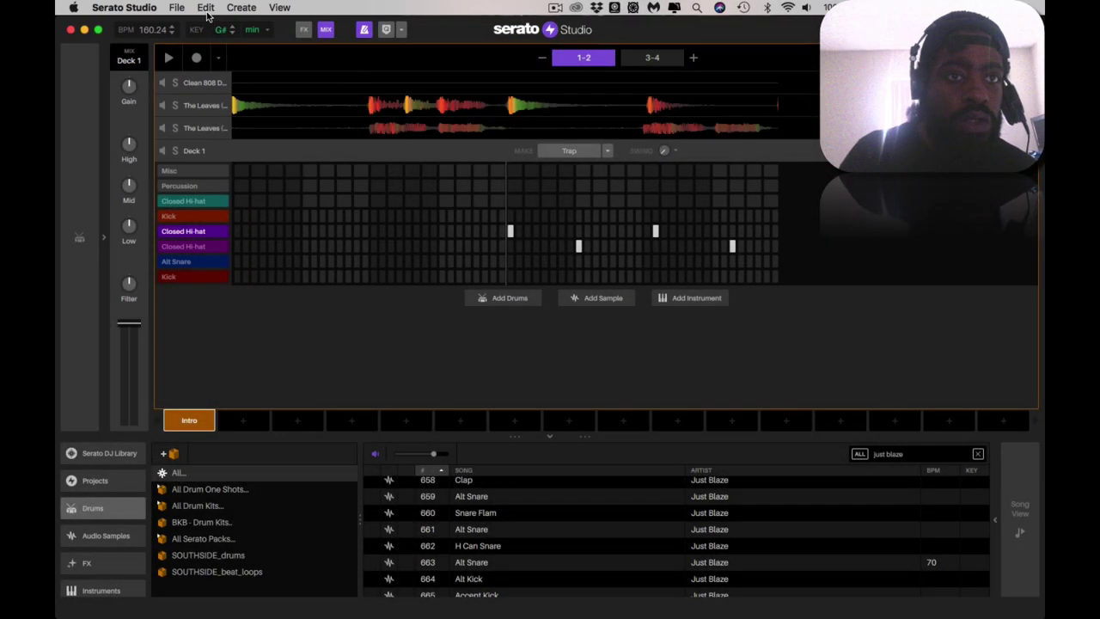
click(371, 37)
click(212, 24)
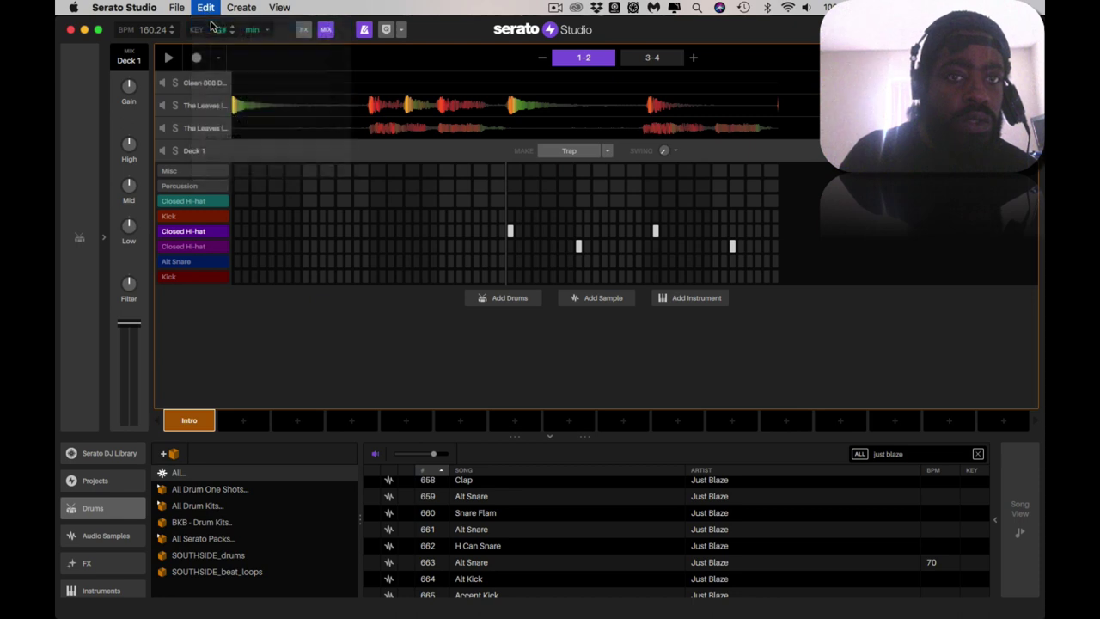
click(208, 9)
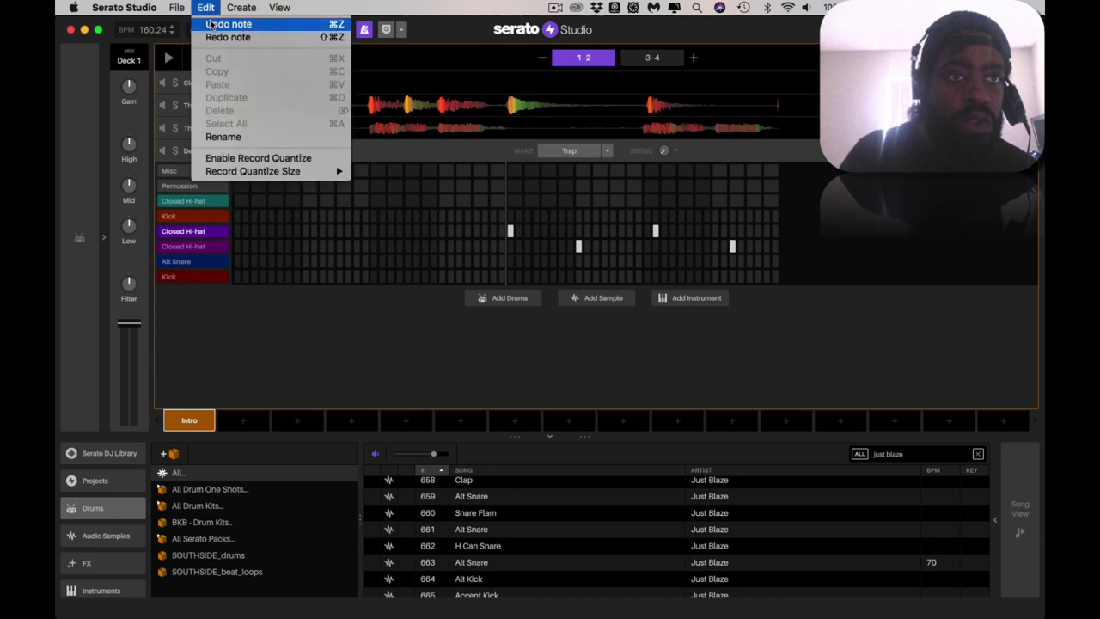
click(212, 24)
click(207, 9)
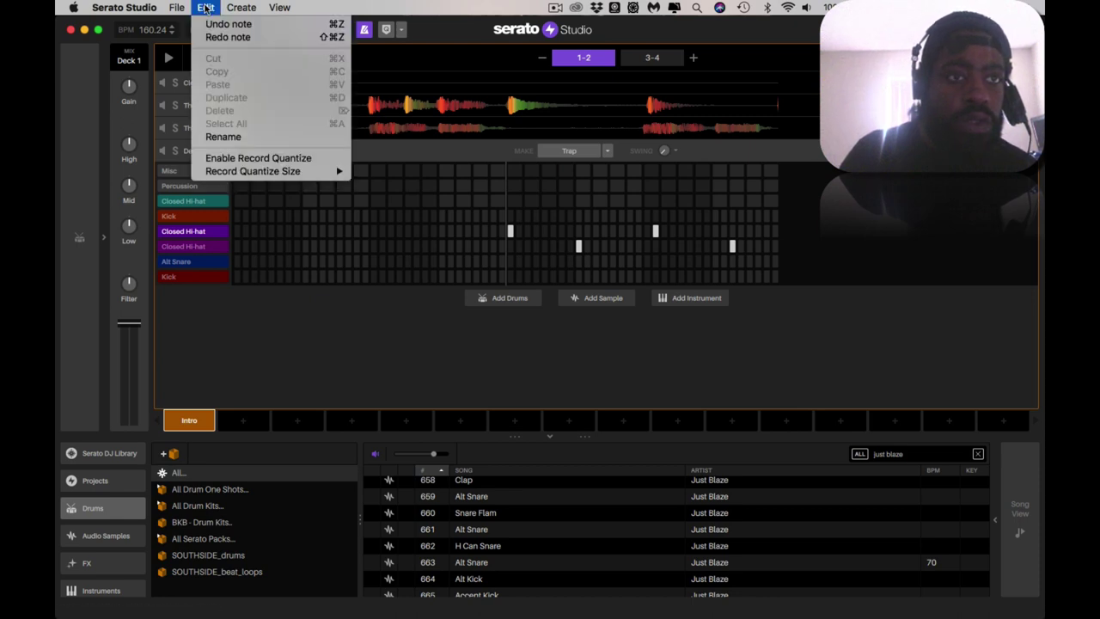
click(213, 24)
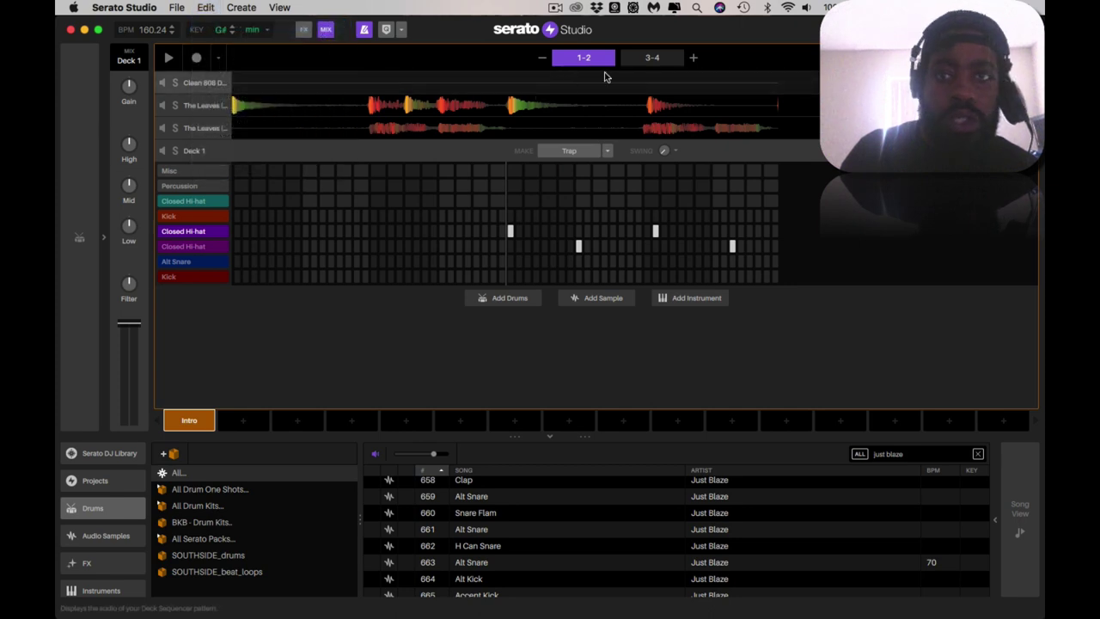
Step: Check the notes in bars 3-4 and 1-2 and play the pattern back
click(649, 59)
click(591, 62)
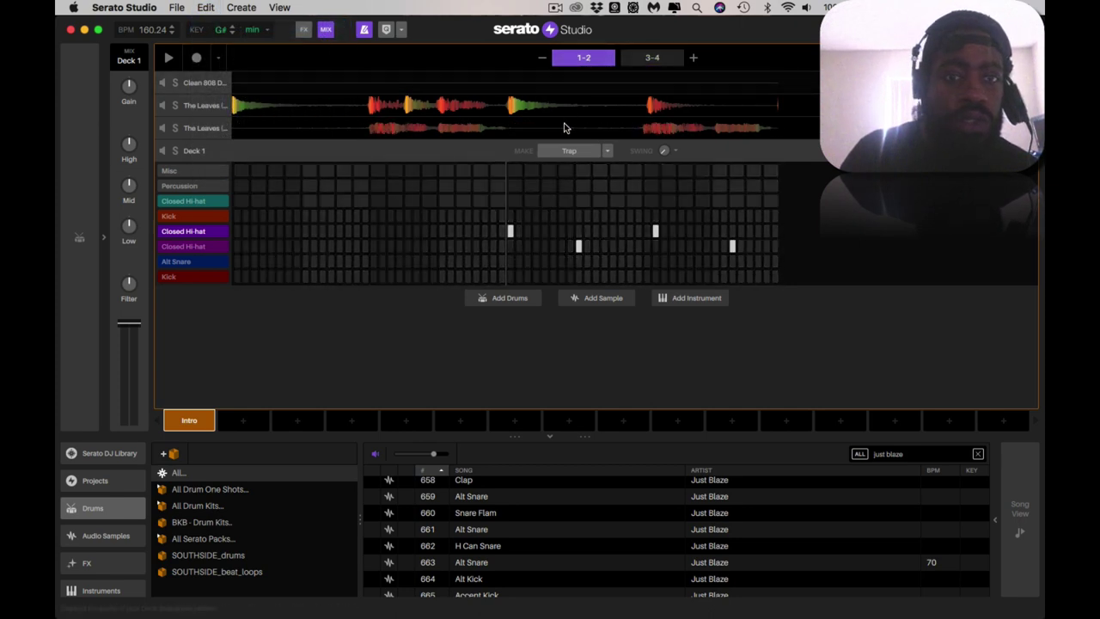
key(space)
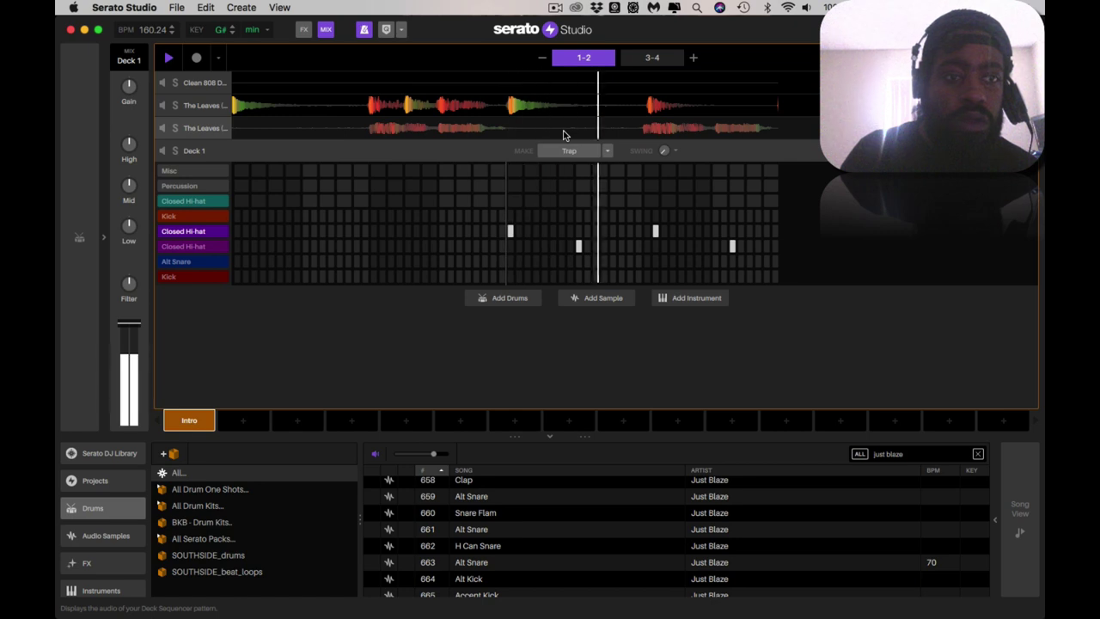
Step: Continue undoing recorded notes until the earlier kick, snare and hi-hat pattern is restored in bars 1-2
click(206, 8)
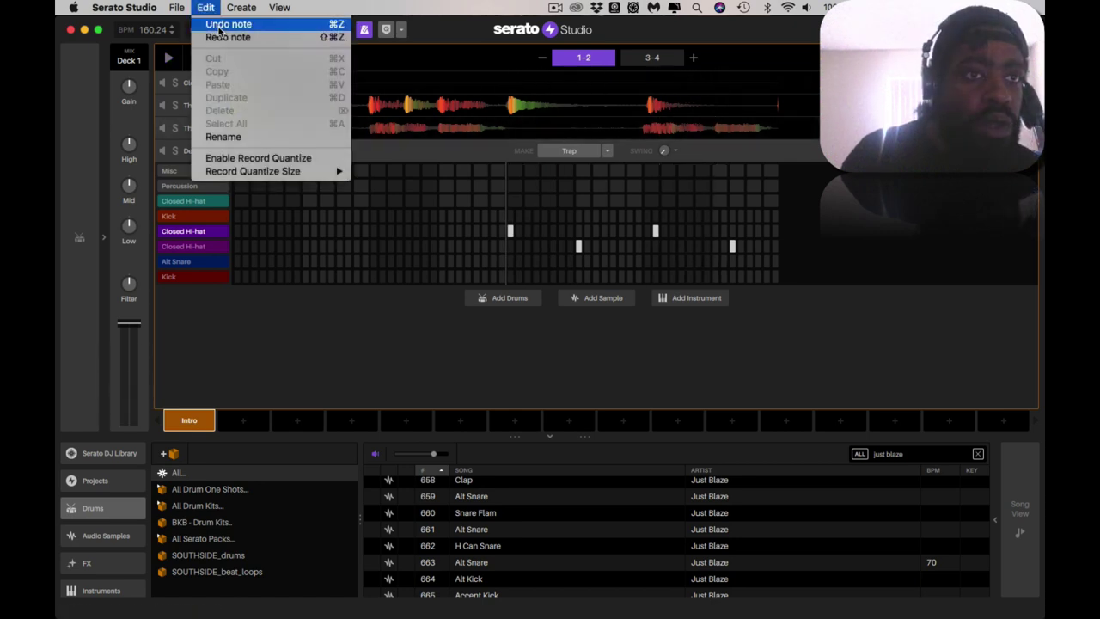
click(218, 27)
click(207, 9)
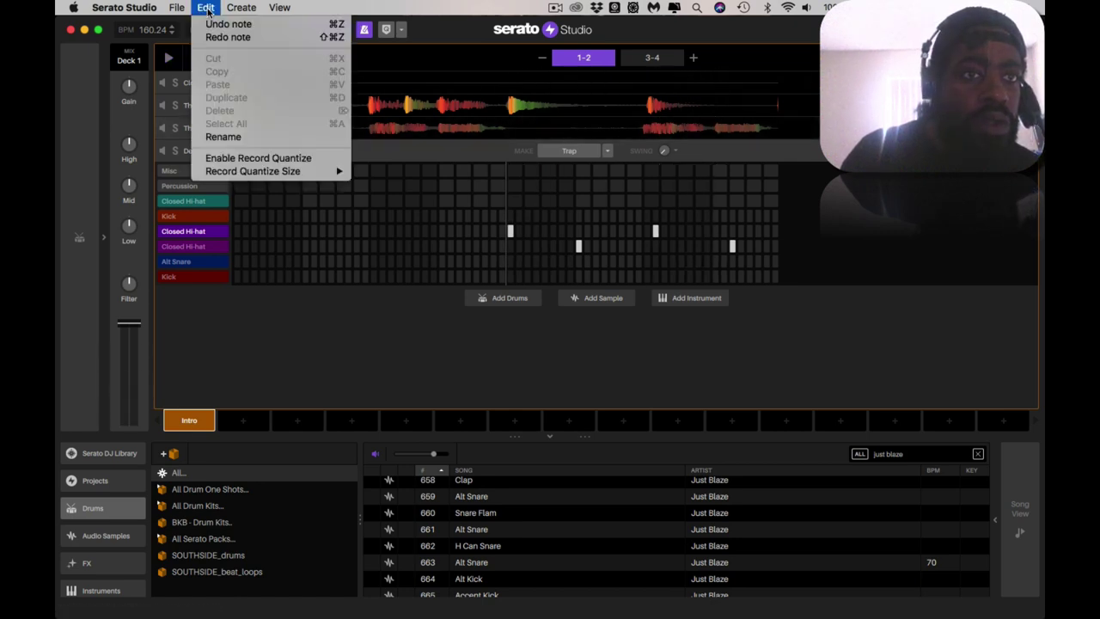
click(219, 26)
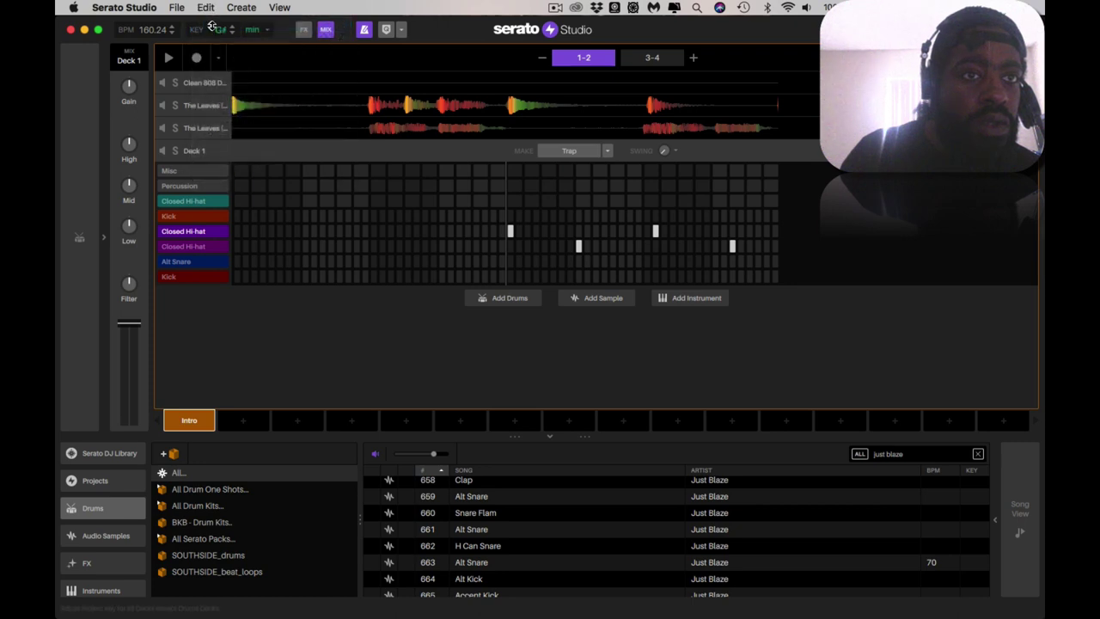
click(207, 9)
click(215, 26)
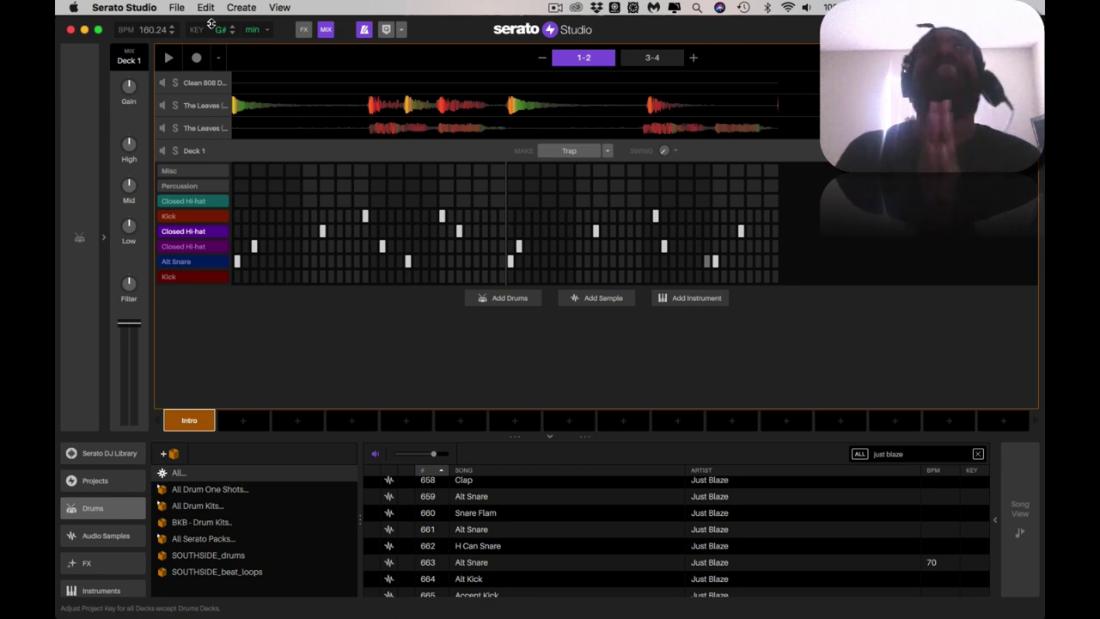
Step: Play back the drum pattern, audition the pad 5 kick, and raise Deck 1's swing
key(space)
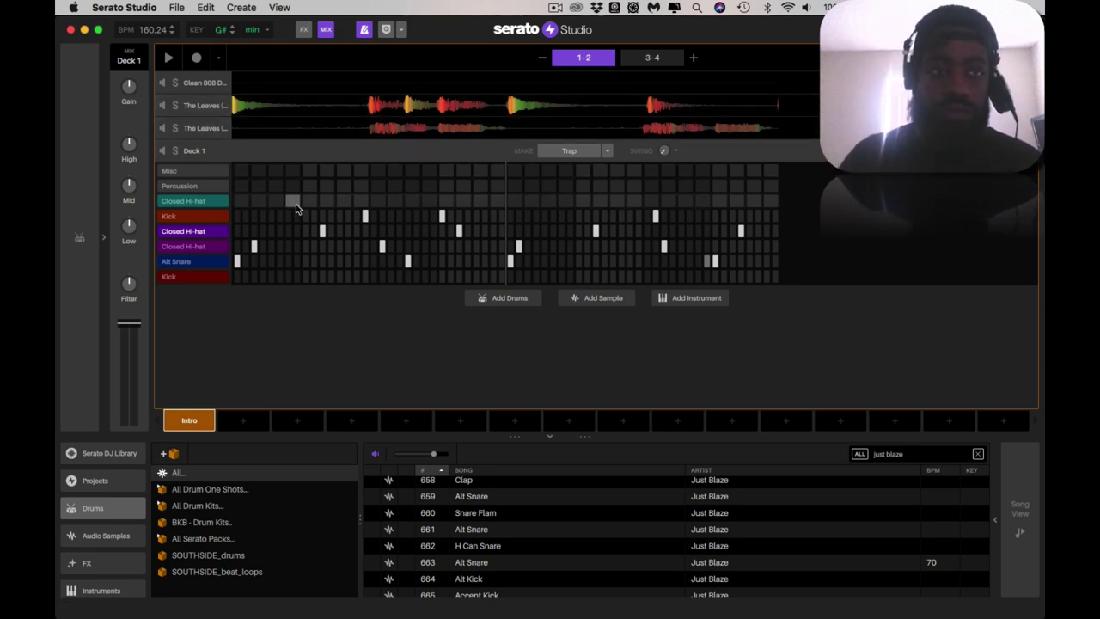
click(199, 219)
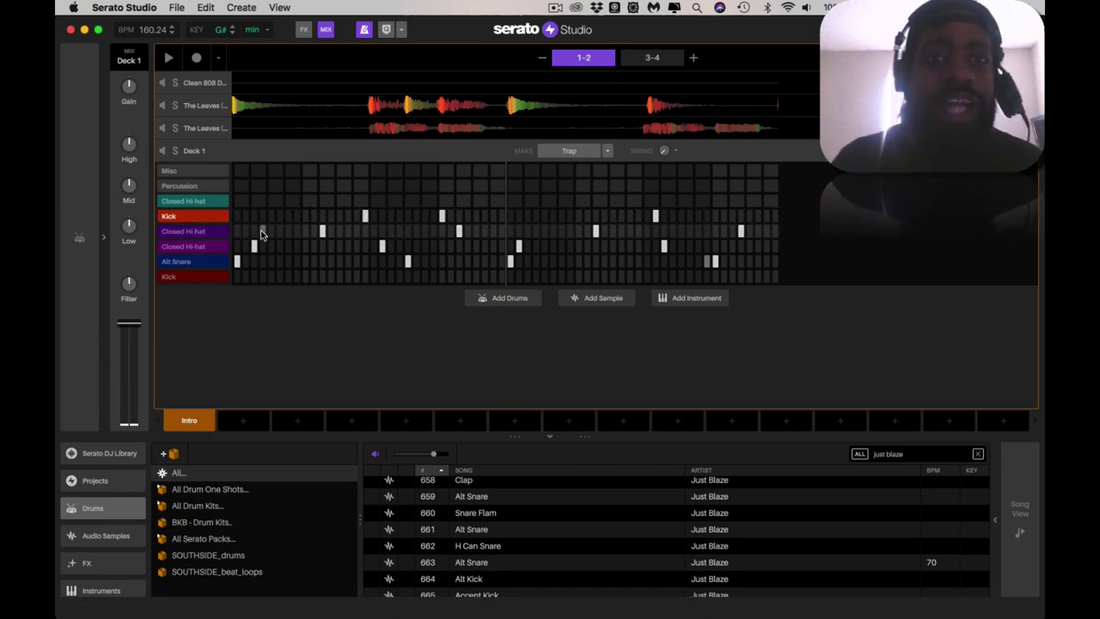
key(space)
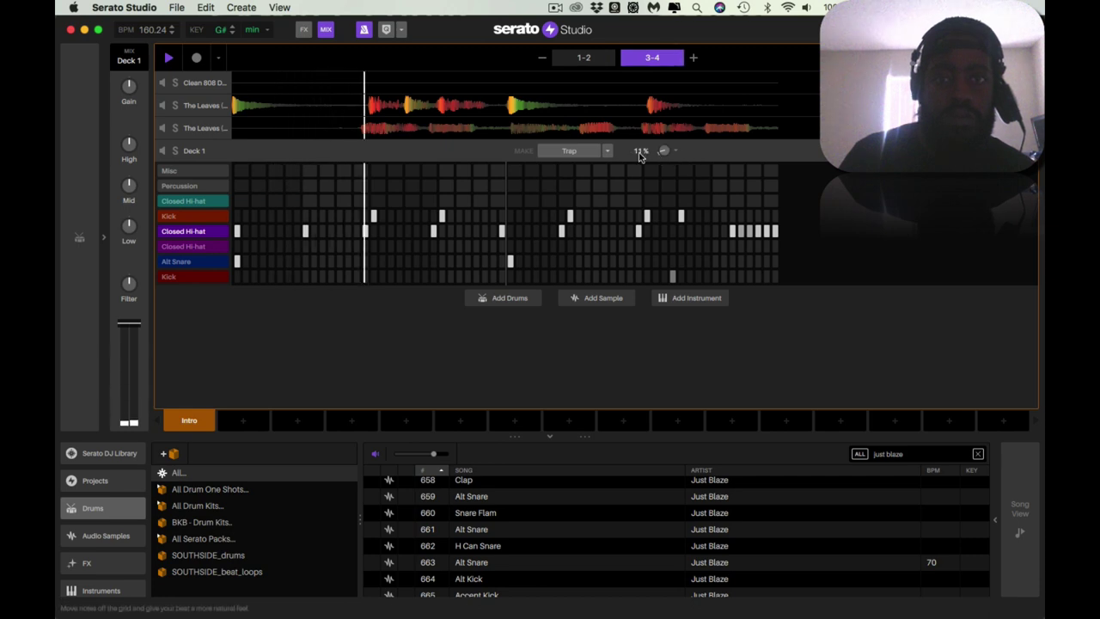
key(space)
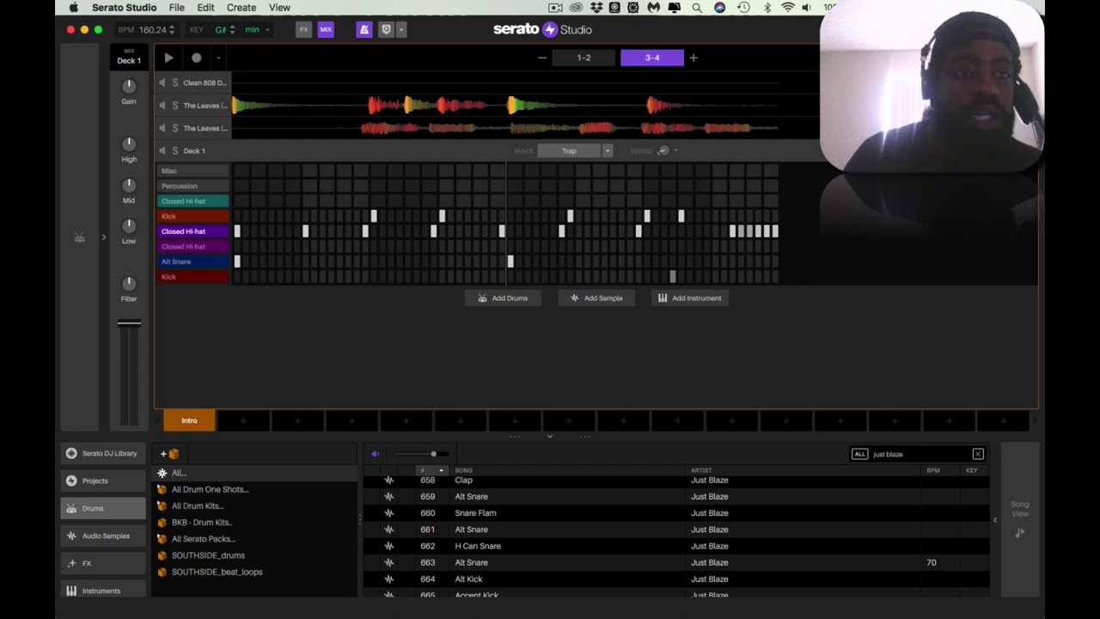
Step: Play the beat, browse the effects available for The Leaves (Instrumental) deck, and load Drums Reverb in its third effect slot
key(space)
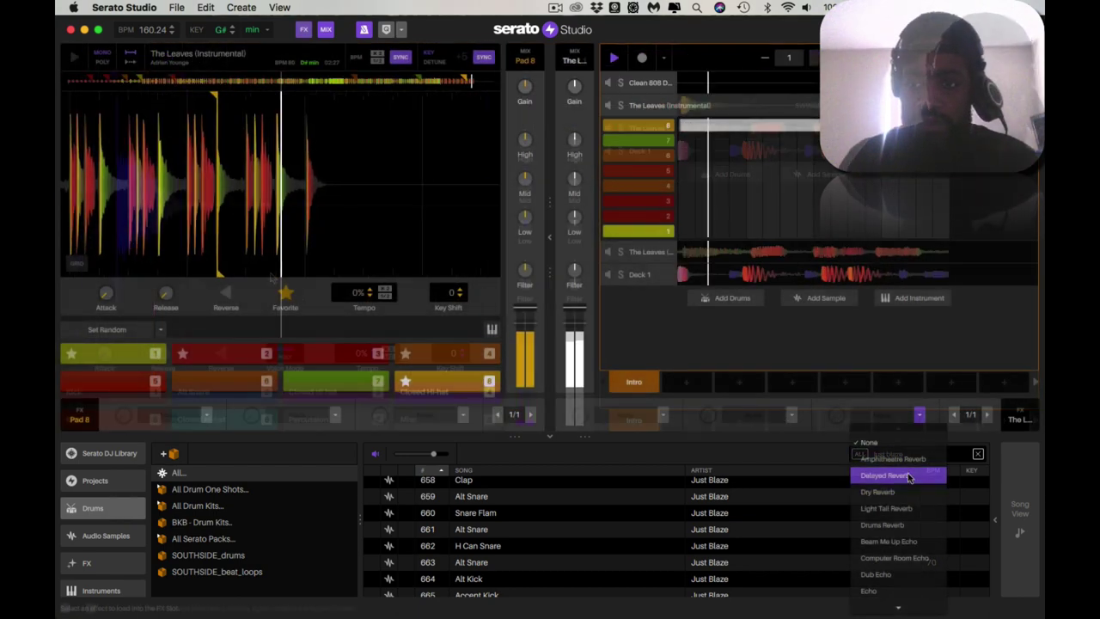
scroll(911, 550, down, 1)
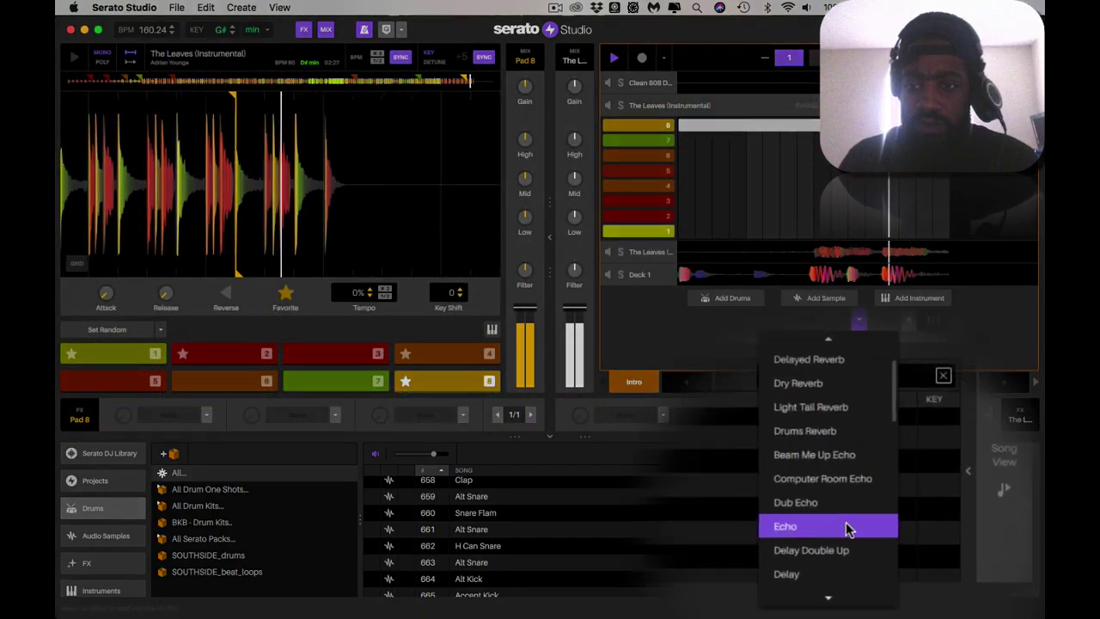
scroll(847, 520, down, 2)
scroll(850, 528, down, 2)
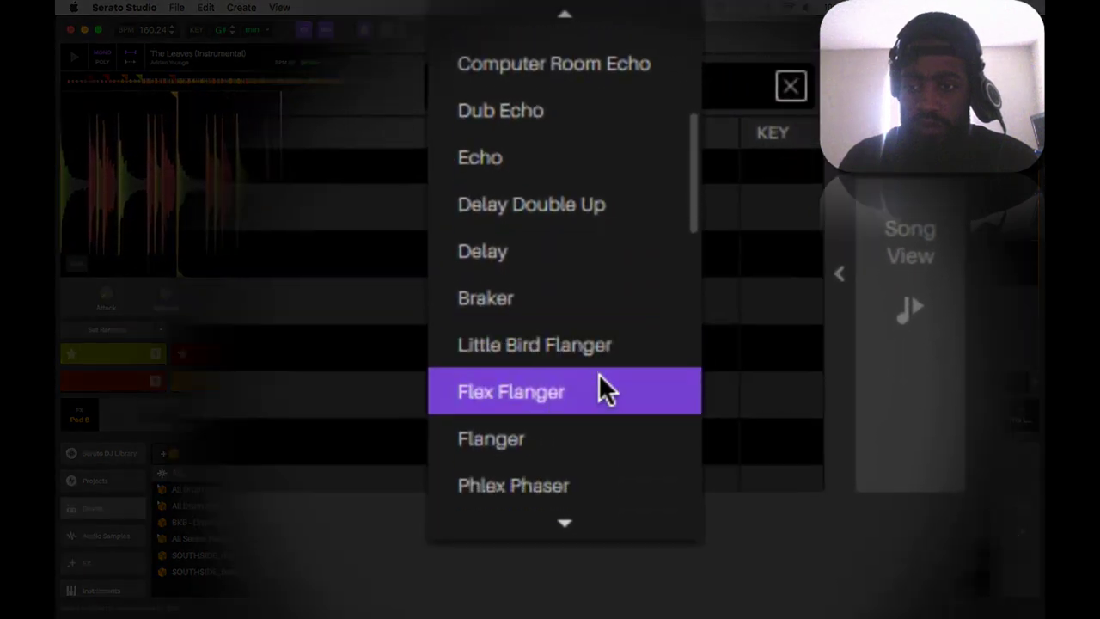
scroll(600, 375, down, 8)
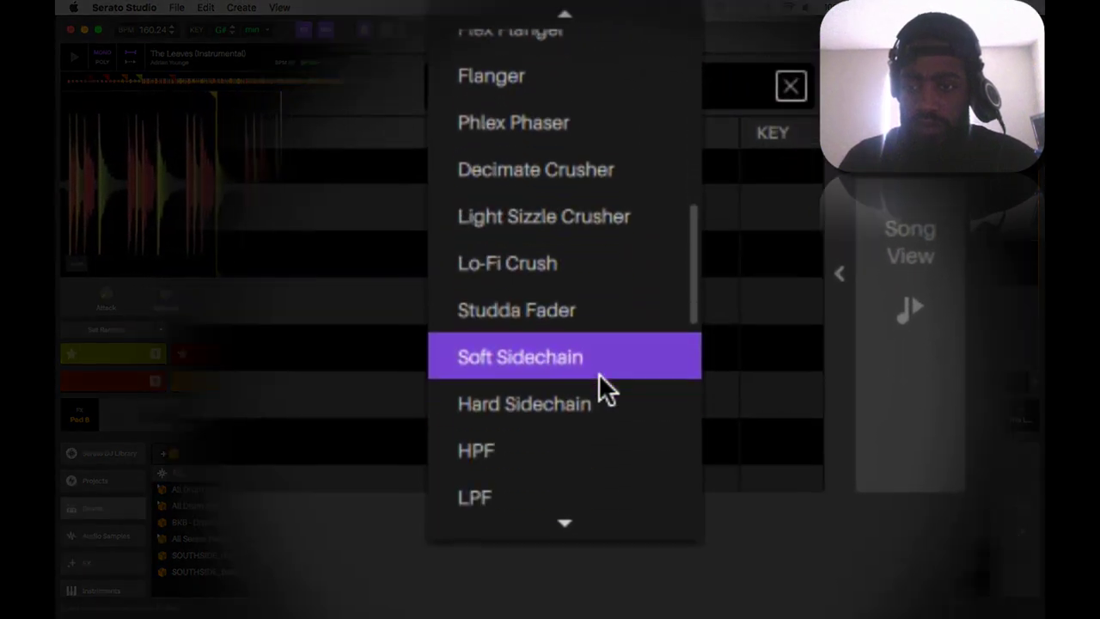
scroll(598, 373, down, 1)
scroll(598, 373, up, 15)
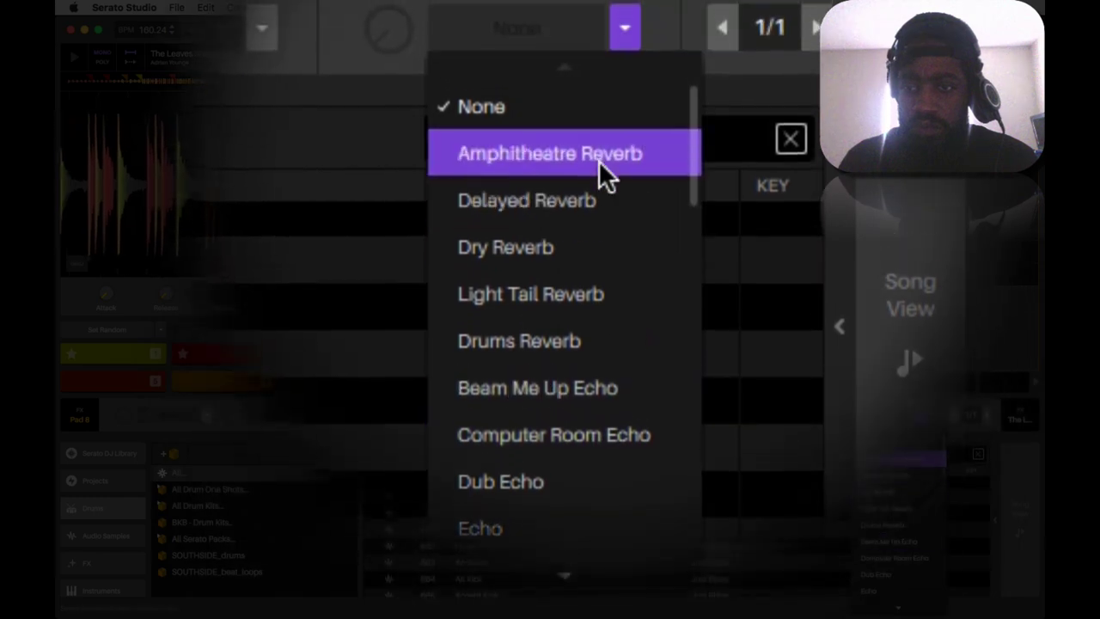
scroll(598, 160, down, 1)
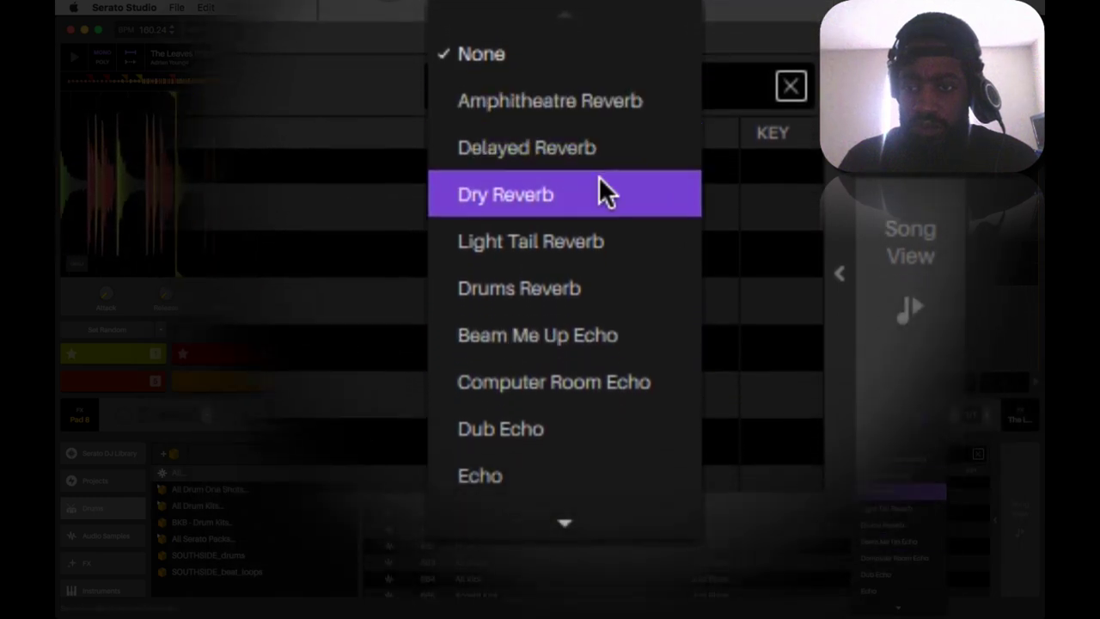
click(598, 289)
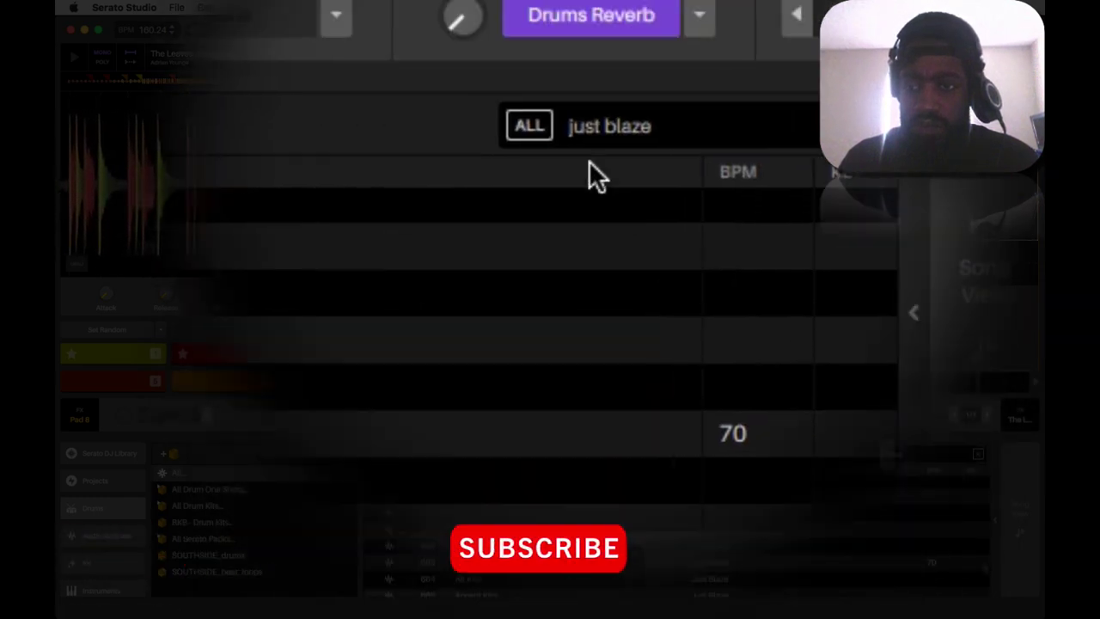
Step: Set the Drums Reverb amount on The Leaves (Instrumental) to slightly above halfway
drag(589, 306, 589, 189)
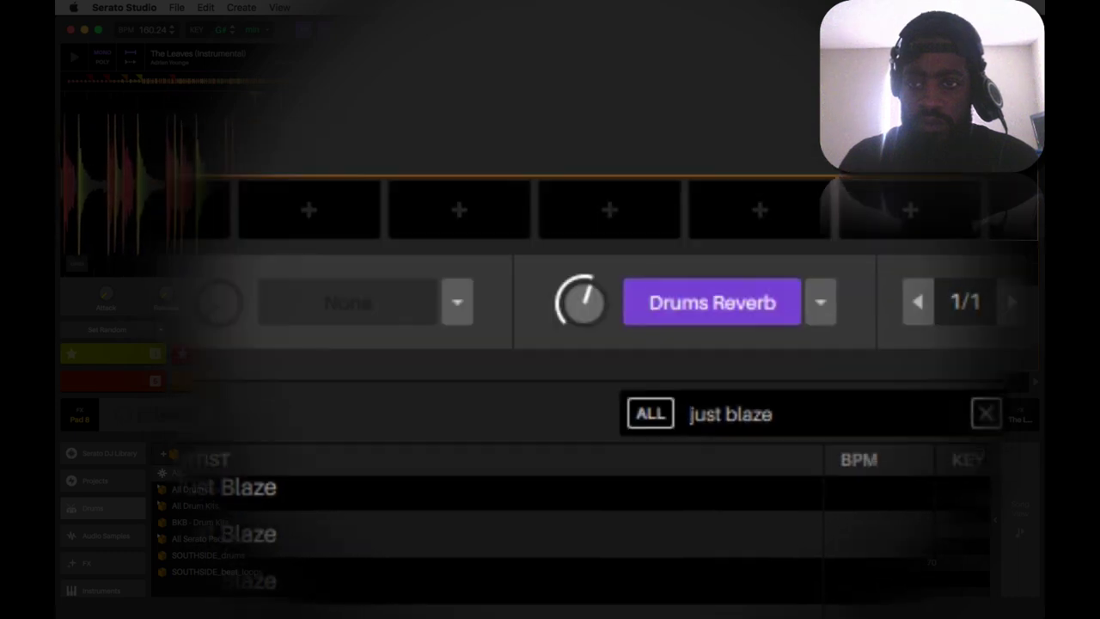
drag(584, 306, 584, 266)
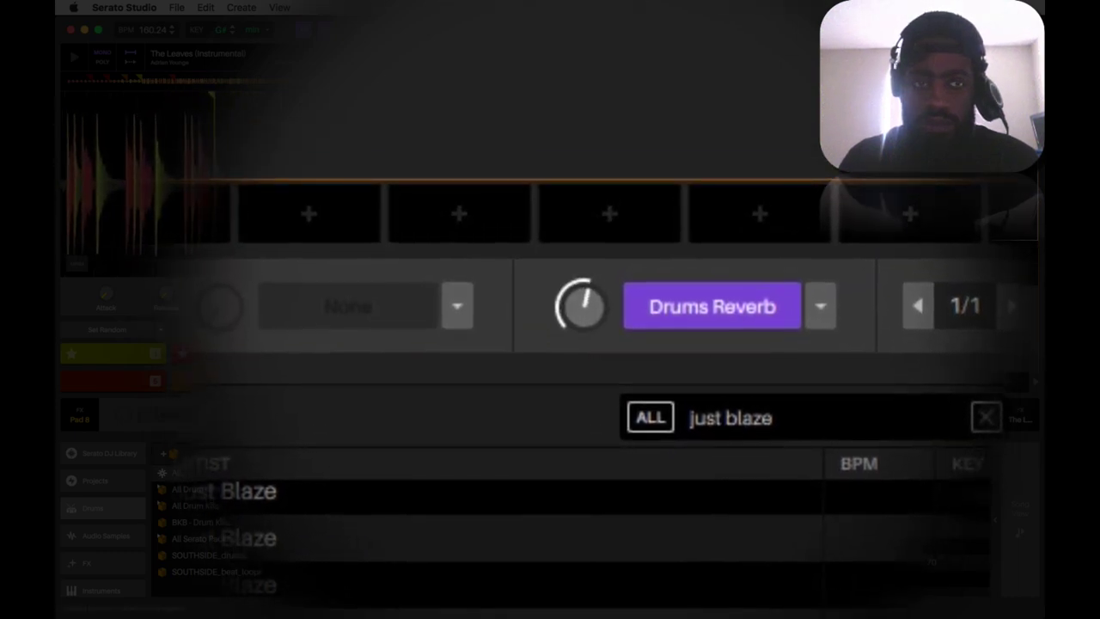
drag(584, 306, 584, 316)
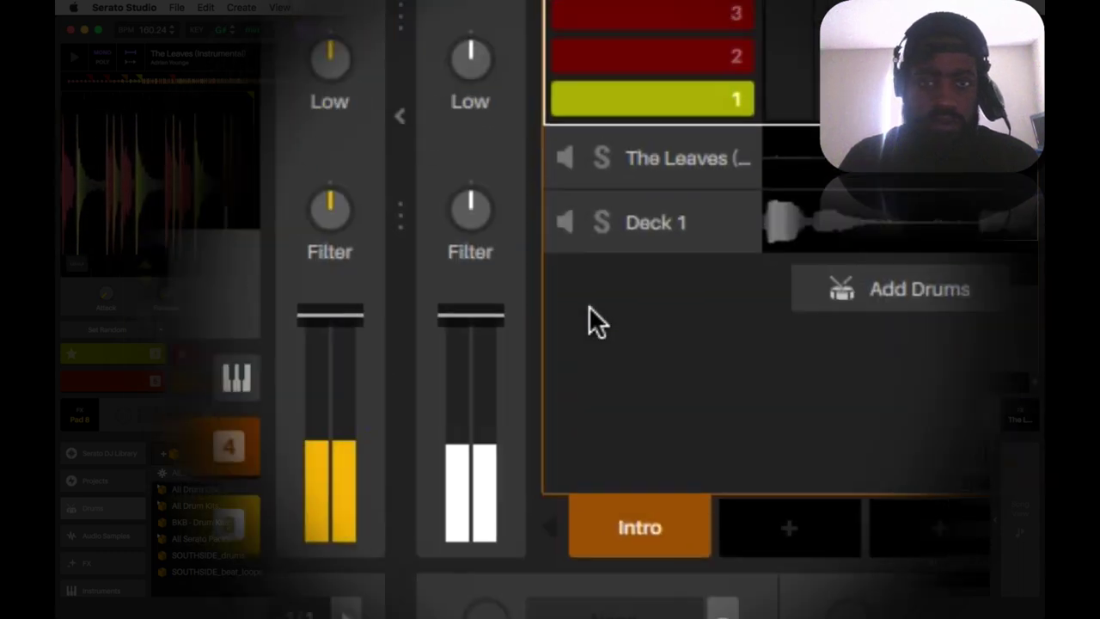
Step: Try negative and positive filter settings on The Leaves (Instrumental) channel, and reset its filter to 0.00
drag(470, 221, 470, 254)
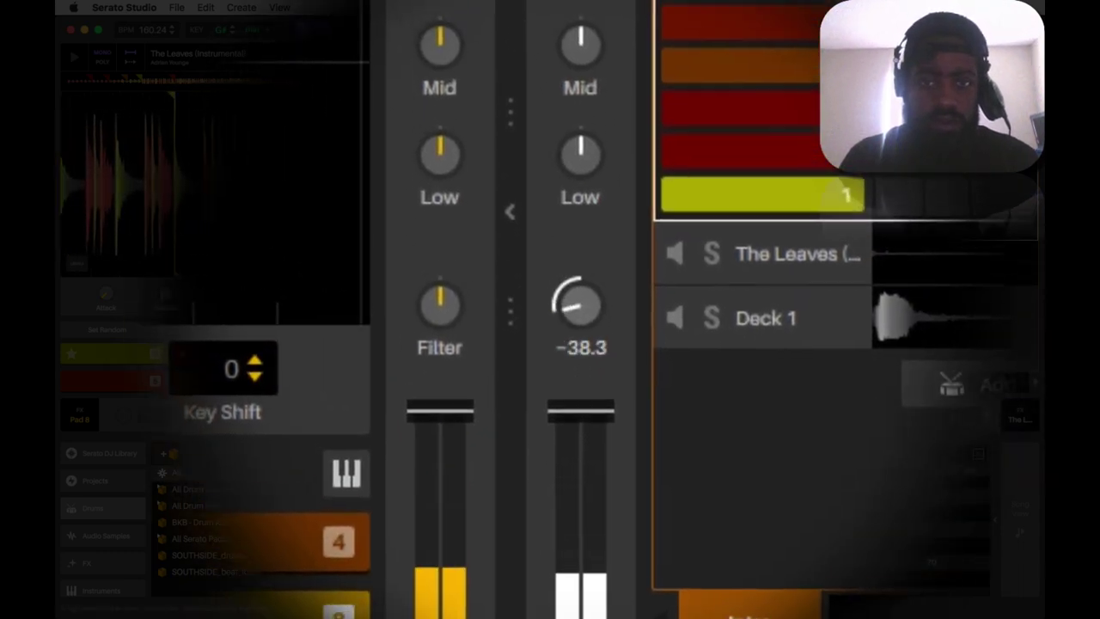
drag(581, 305, 580, 274)
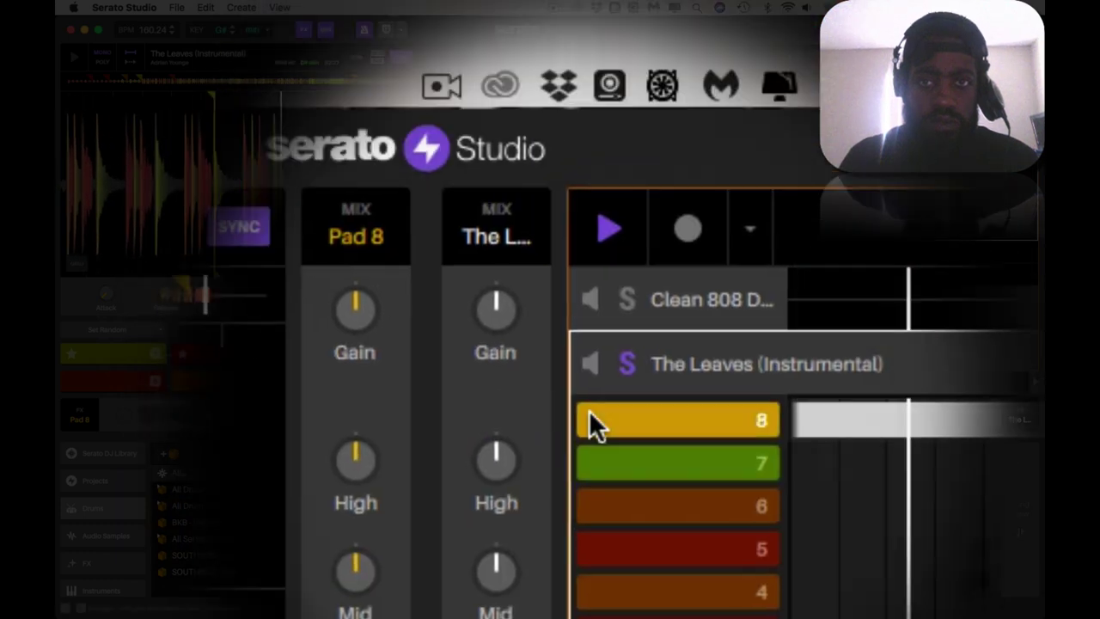
click(591, 364)
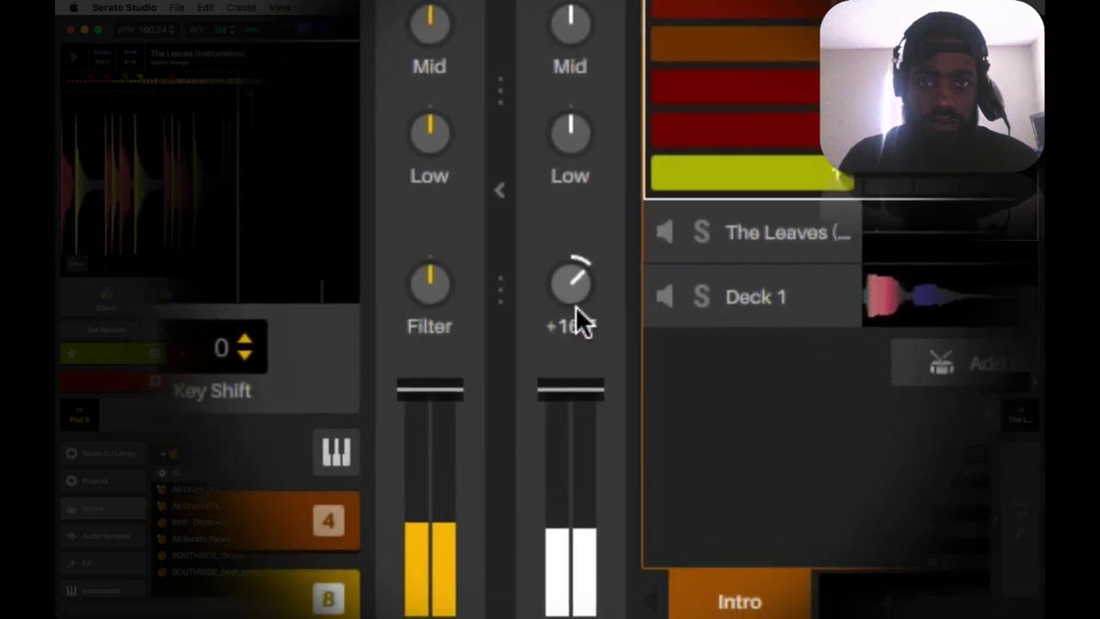
double_click(572, 306)
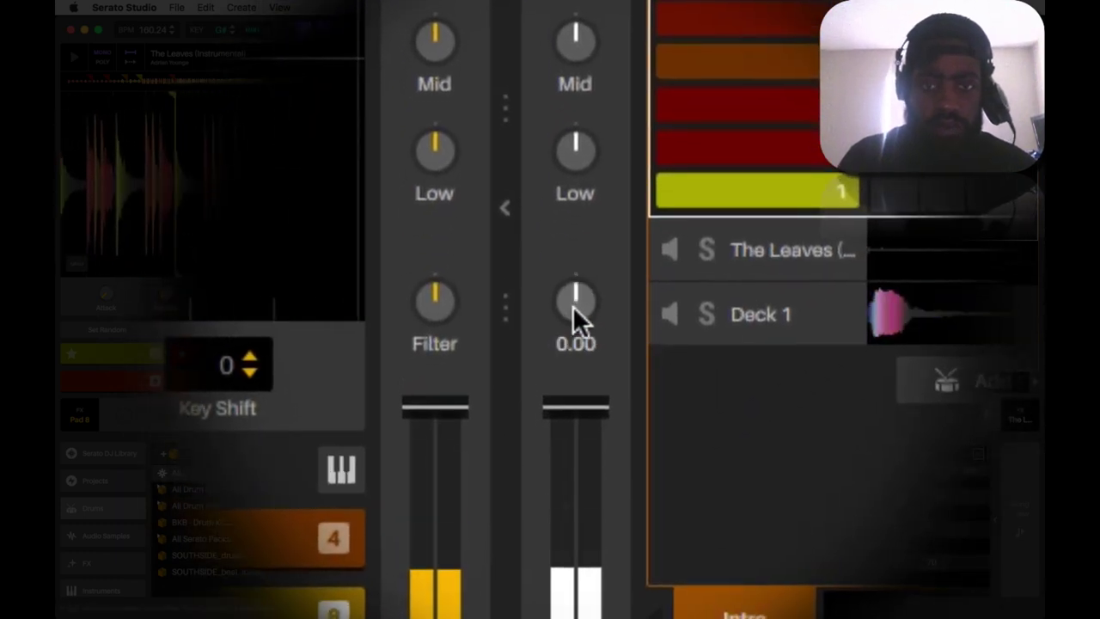
Step: Solo The Leaves (Instrumental), try cutting its low EQ to -12.0 dB, and settle on a moderate low boost
drag(572, 306, 572, 430)
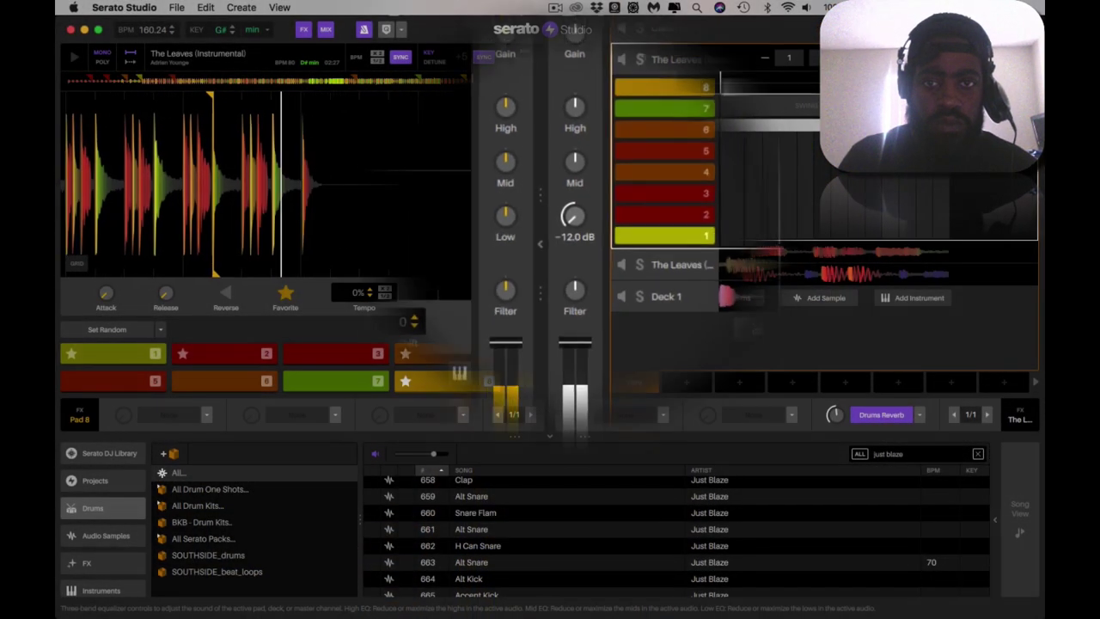
click(620, 106)
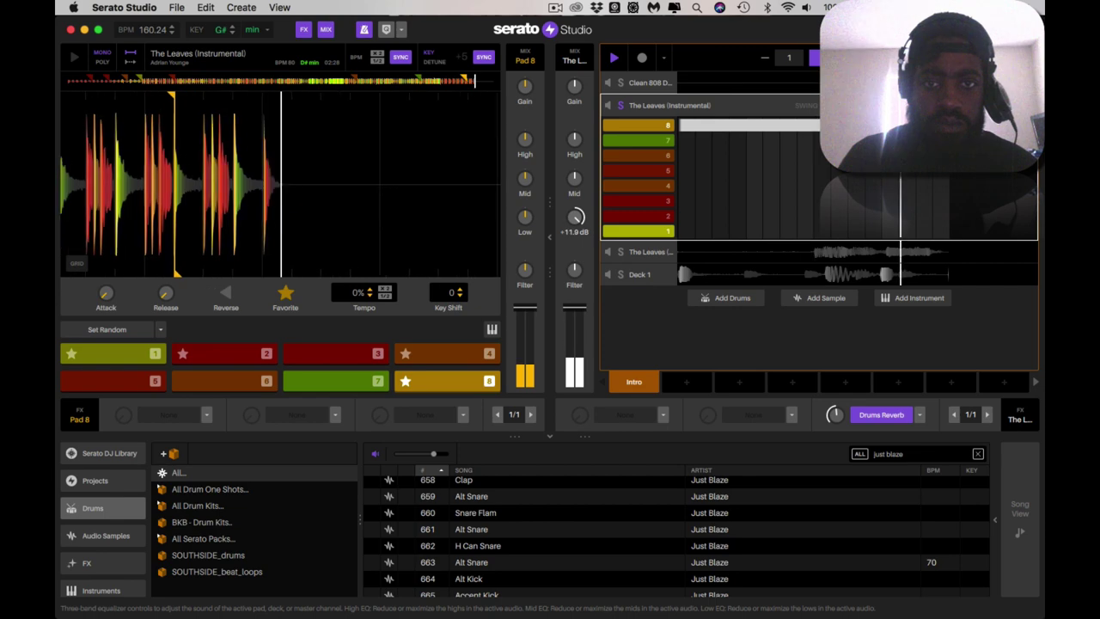
drag(575, 217, 575, 221)
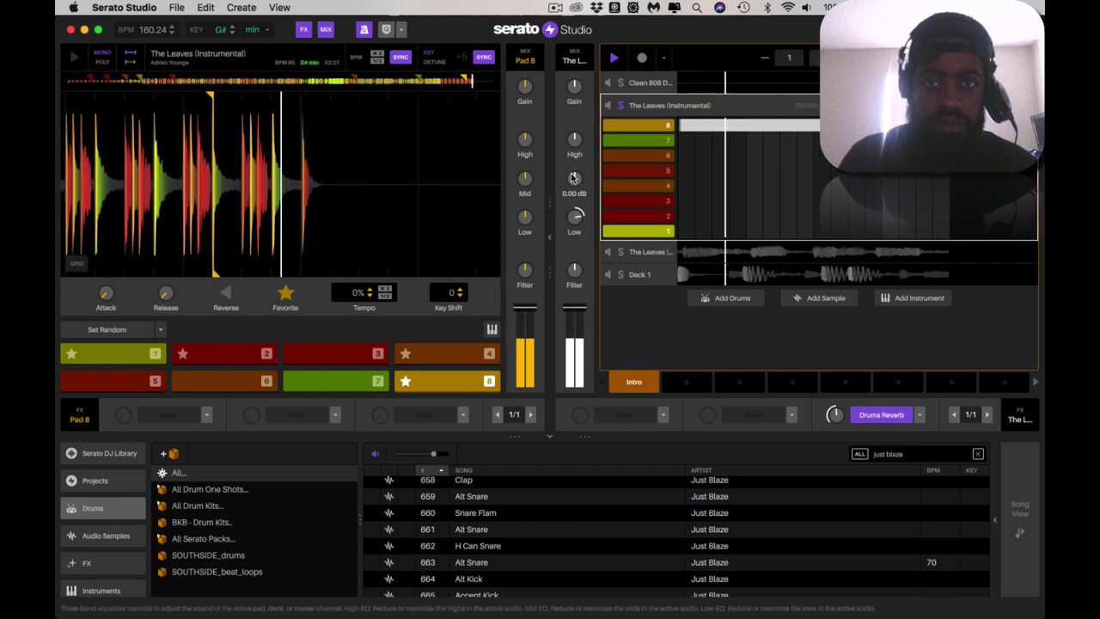
drag(574, 138, 574, 172)
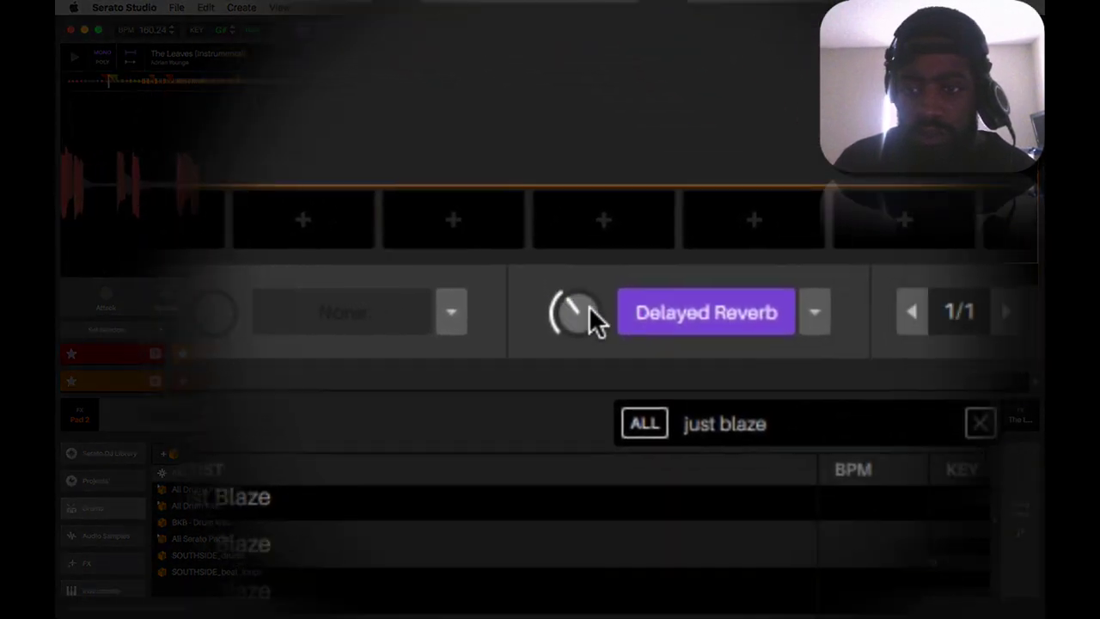
Step: Replace Delayed Reverb on the other The Leaves sample deck with Amphitheatre Reverb, and set its amount slightly above halfway
mouse_move(589, 308)
mouse_down()
mouse_move(589, 252)
mouse_move(589, 299)
mouse_up()
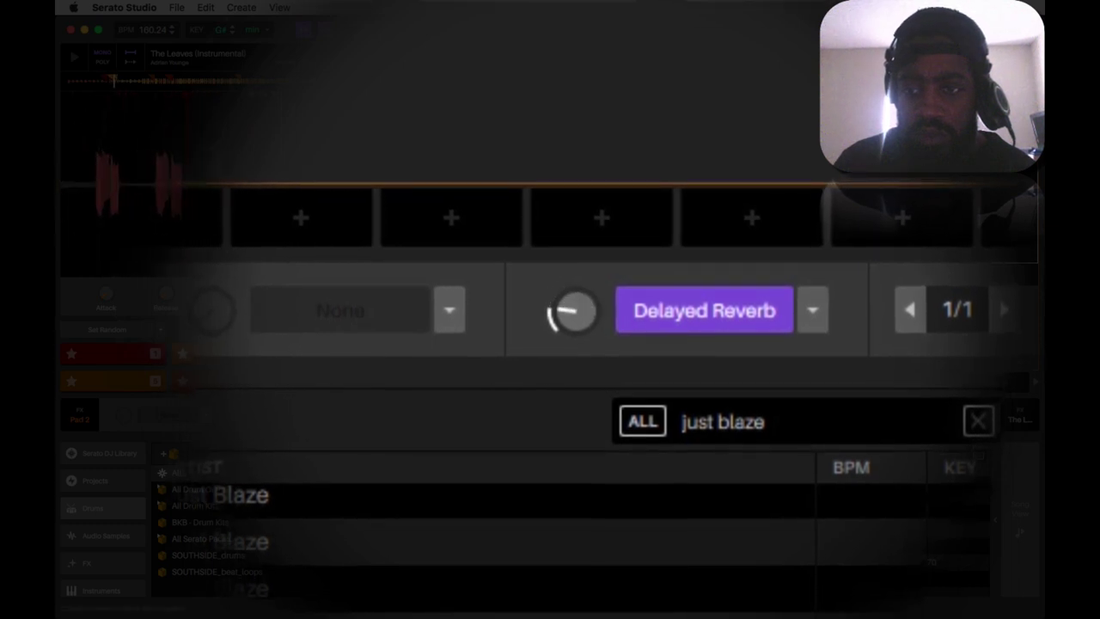
click(807, 310)
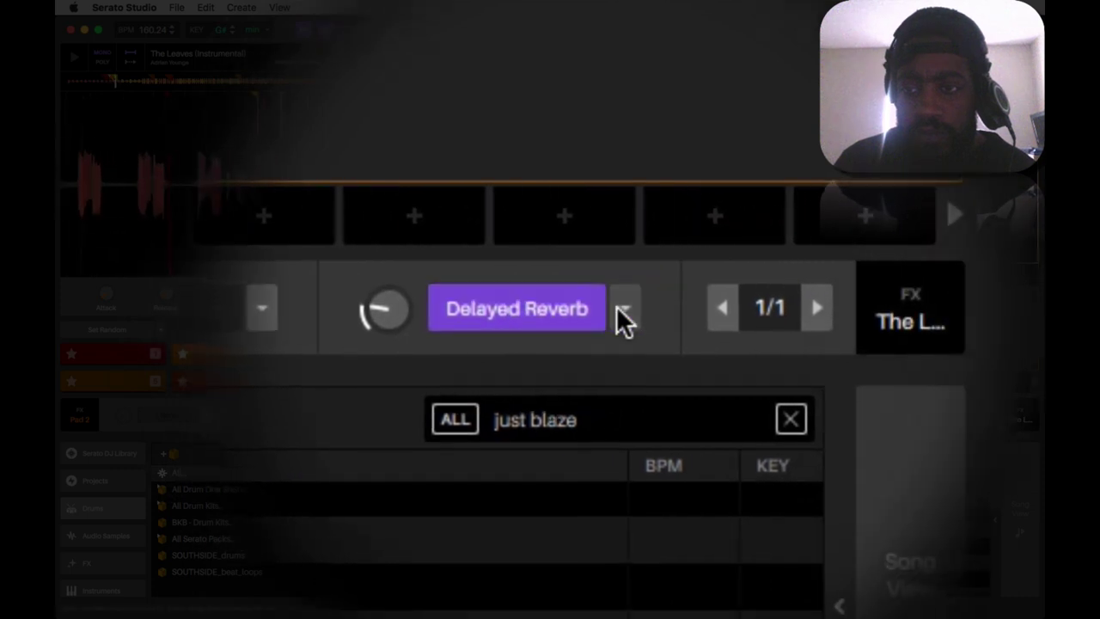
click(623, 314)
click(622, 431)
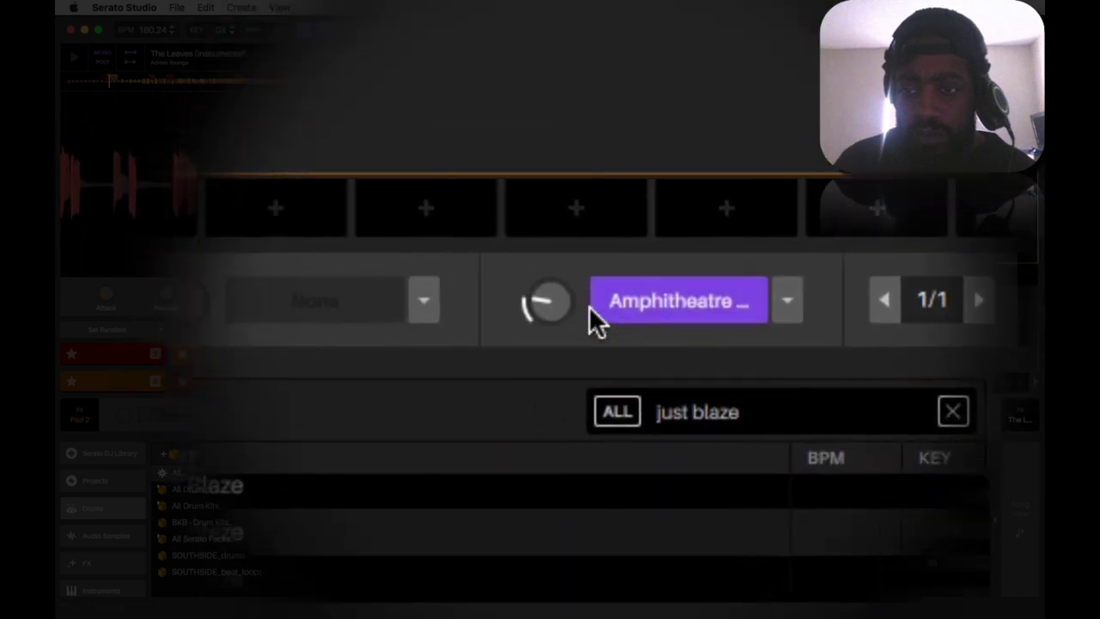
drag(550, 302, 550, 258)
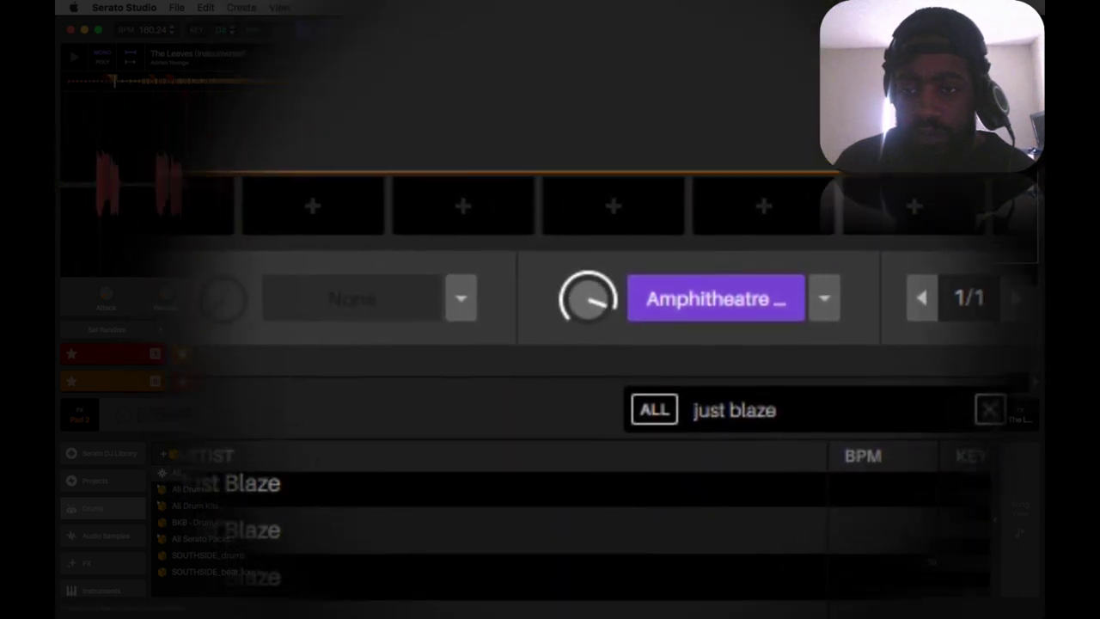
mouse_move(588, 299)
mouse_down()
mouse_move(588, 320)
mouse_move(588, 310)
mouse_up()
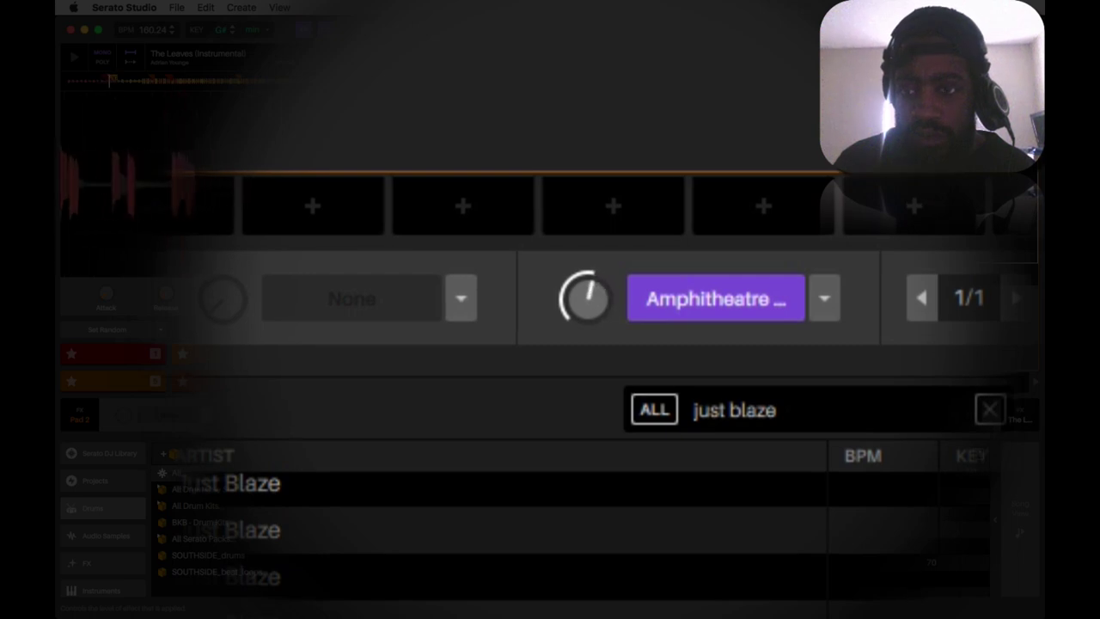